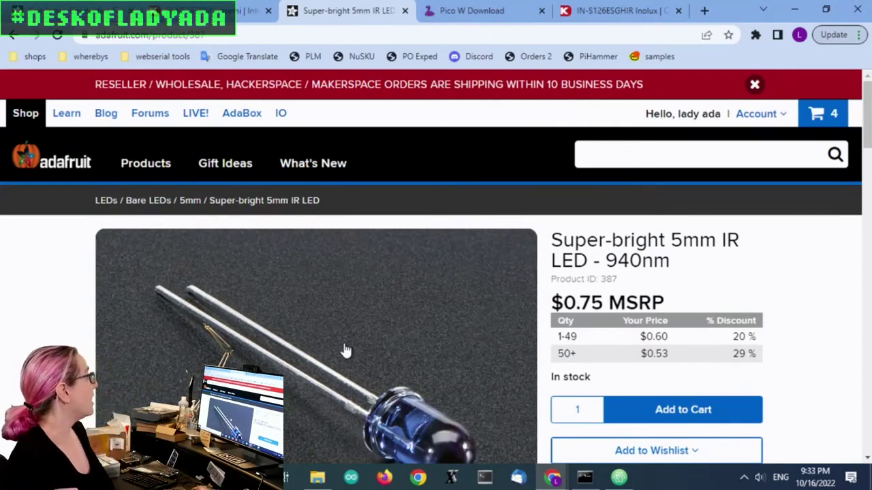
Step: Open the datasheet linked in the technical details of the Super-bright 5mm IR LED product page
{"action": "scroll", "coordinate": [477, 169], "scroll_direction": "down", "scroll_amount": 2}
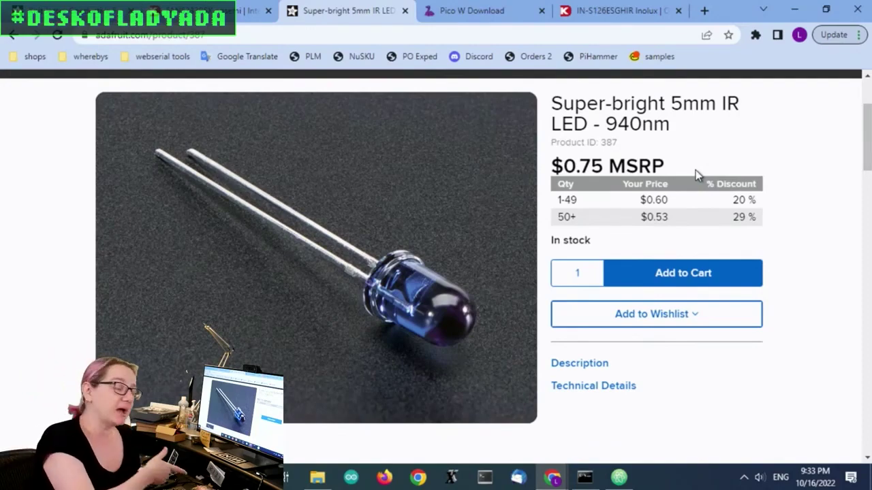
{"action": "scroll", "coordinate": [577, 176], "scroll_direction": "down", "scroll_amount": 4}
{"action": "scroll", "coordinate": [339, 279], "scroll_direction": "down", "scroll_amount": 6}
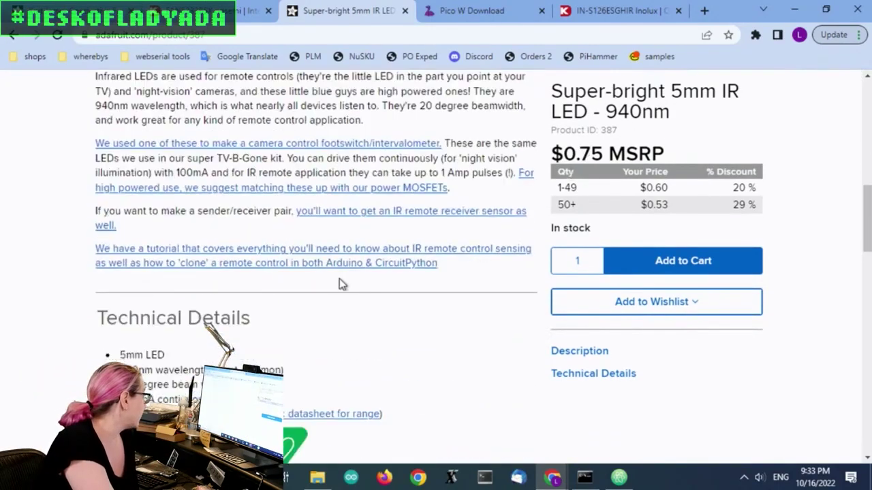
{"action": "left_click", "coordinate": [344, 278]}
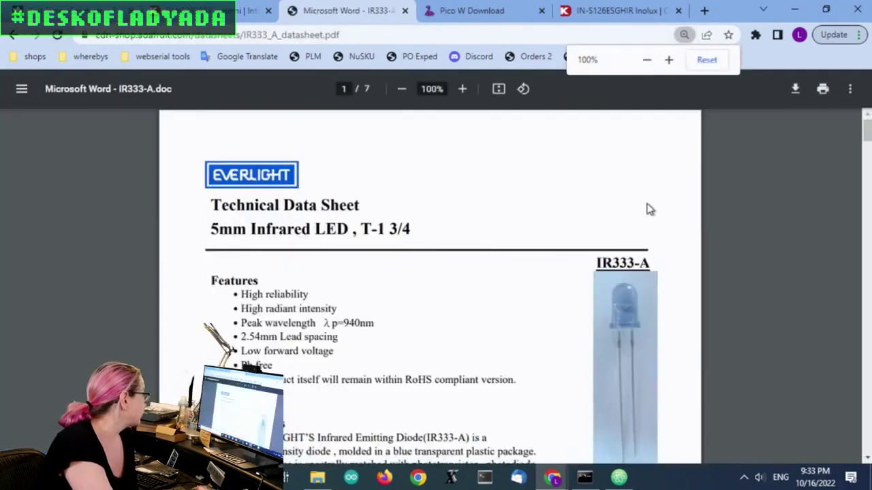
Step: Highlight the peak wavelength in the datasheet's features list and the chip material in the Device Selection Guide
{"action": "scroll", "coordinate": [655, 205], "scroll_direction": "down", "scroll_amount": 1}
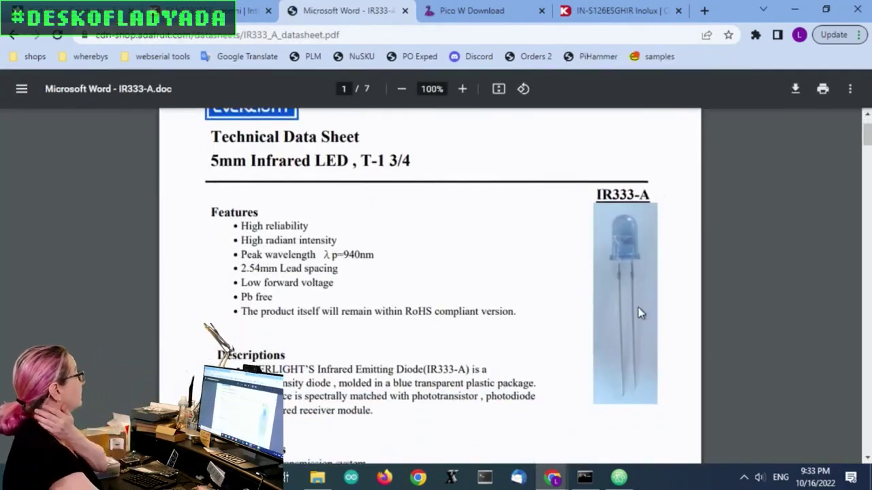
{"action": "left_click_drag", "start_coordinate": [338, 254], "coordinate": [376, 255]}
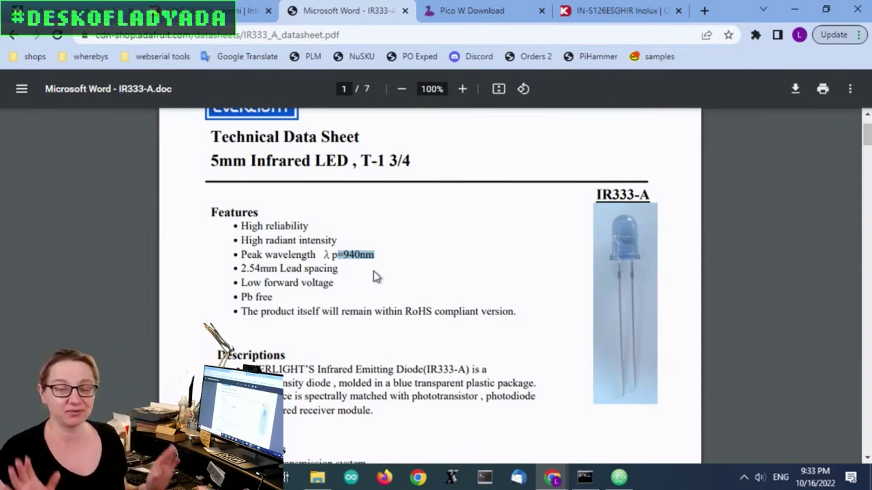
{"action": "scroll", "coordinate": [444, 224], "scroll_direction": "down", "scroll_amount": 10}
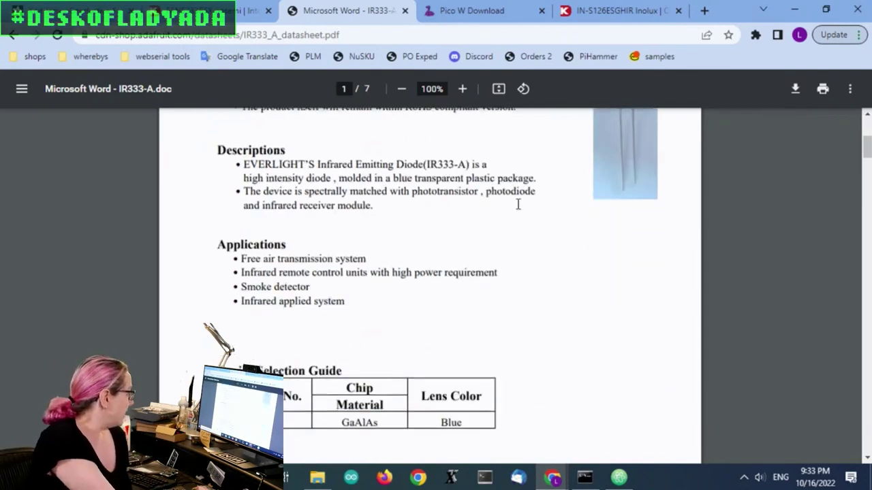
{"action": "scroll", "coordinate": [545, 210], "scroll_direction": "up", "scroll_amount": 4}
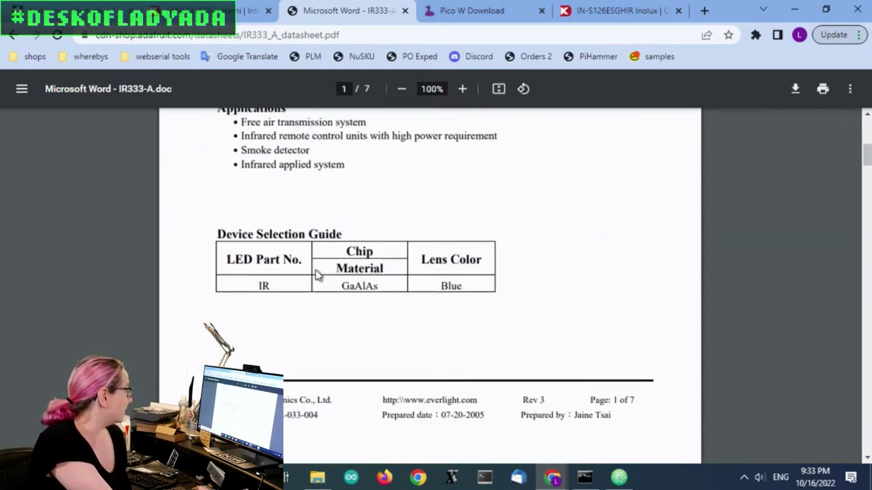
{"action": "left_click_drag", "start_coordinate": [343, 285], "coordinate": [393, 295]}
Step: Examine the Absolute Maximum Ratings table, highlighting the continuous forward current and peak forward current rows
{"action": "scroll", "coordinate": [599, 241], "scroll_direction": "down", "scroll_amount": 6}
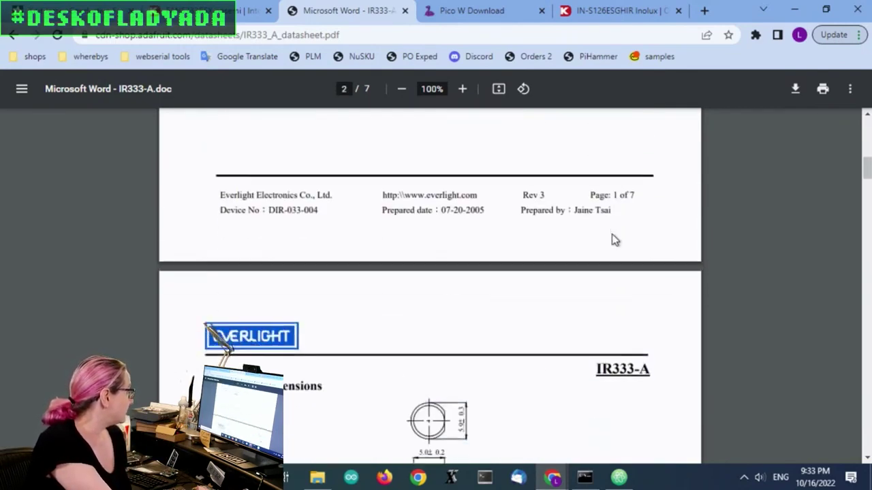
{"action": "scroll", "coordinate": [609, 242], "scroll_direction": "down", "scroll_amount": 2}
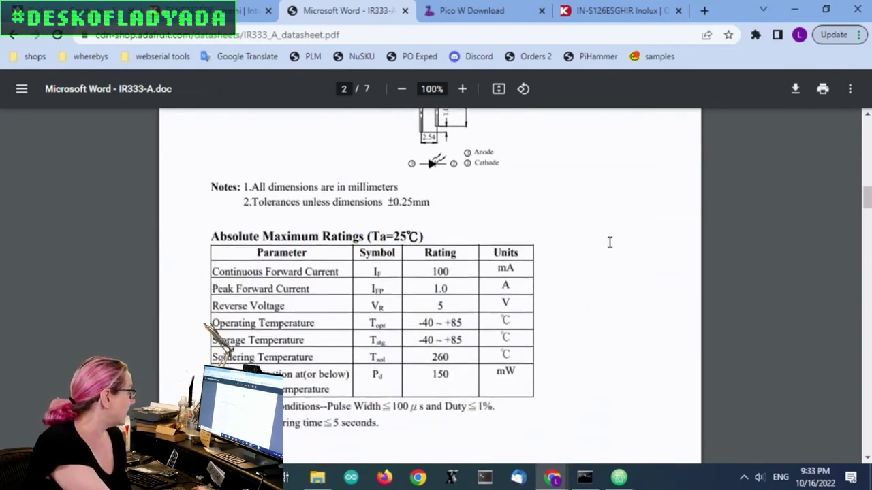
{"action": "scroll", "coordinate": [609, 242], "scroll_direction": "up", "scroll_amount": 8}
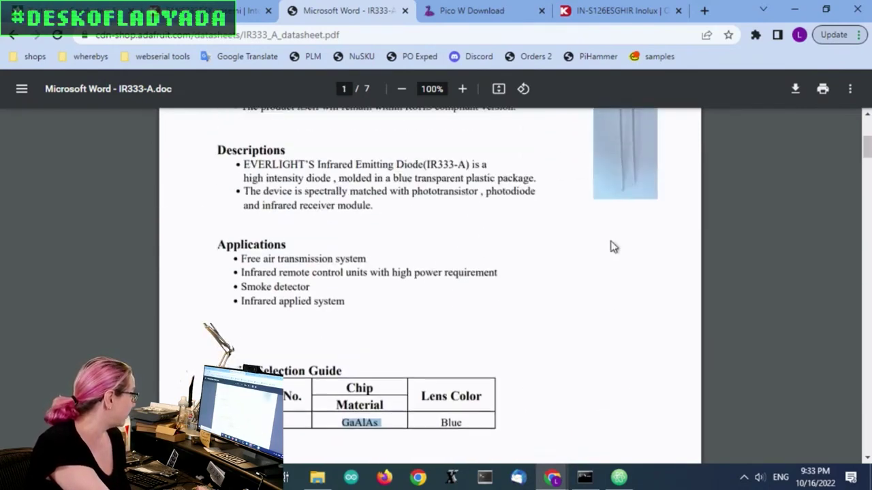
{"action": "scroll", "coordinate": [612, 250], "scroll_direction": "up", "scroll_amount": 3}
{"action": "scroll", "coordinate": [613, 249], "scroll_direction": "down", "scroll_amount": 10}
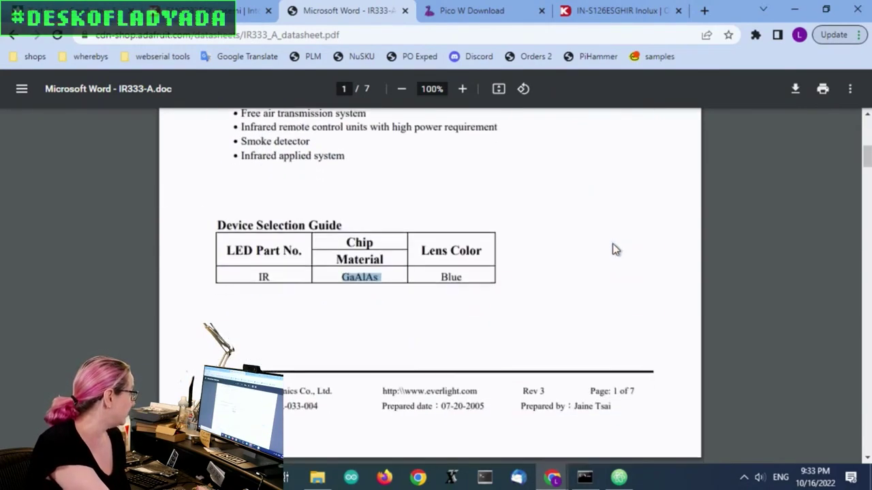
{"action": "scroll", "coordinate": [613, 249], "scroll_direction": "down", "scroll_amount": 5}
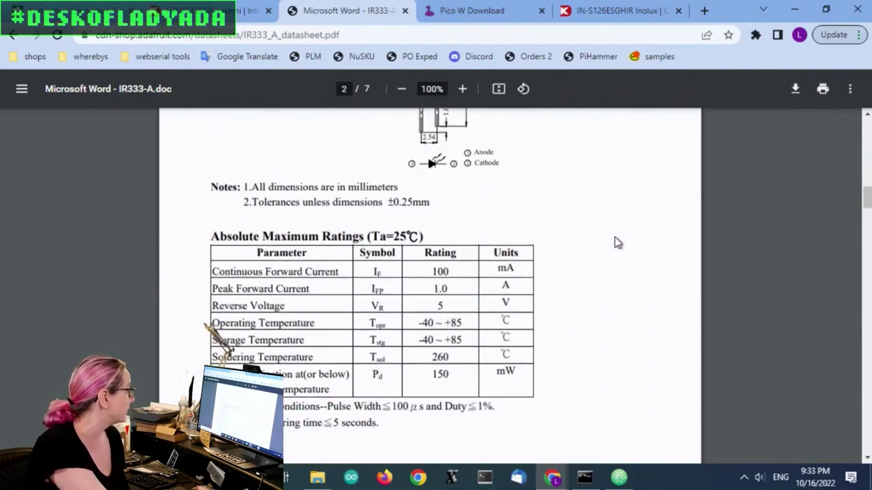
{"action": "scroll", "coordinate": [205, 238], "scroll_direction": "down", "scroll_amount": 1}
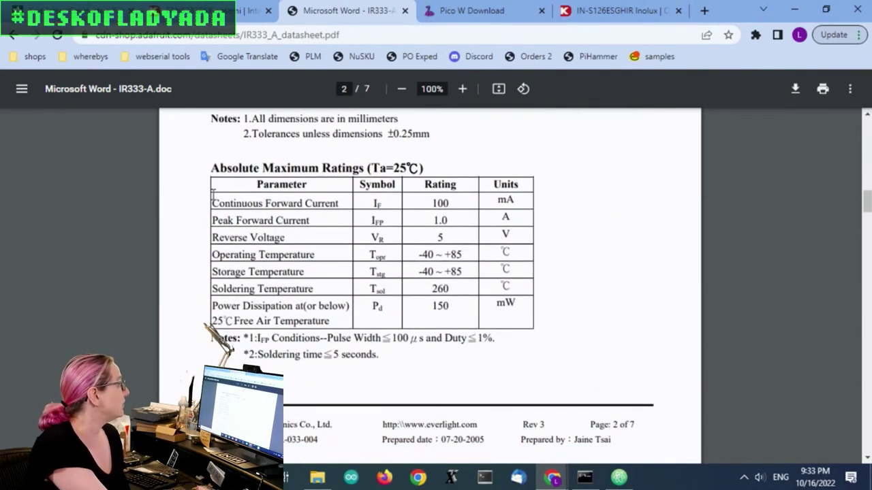
{"action": "left_click_drag", "start_coordinate": [225, 203], "coordinate": [536, 202]}
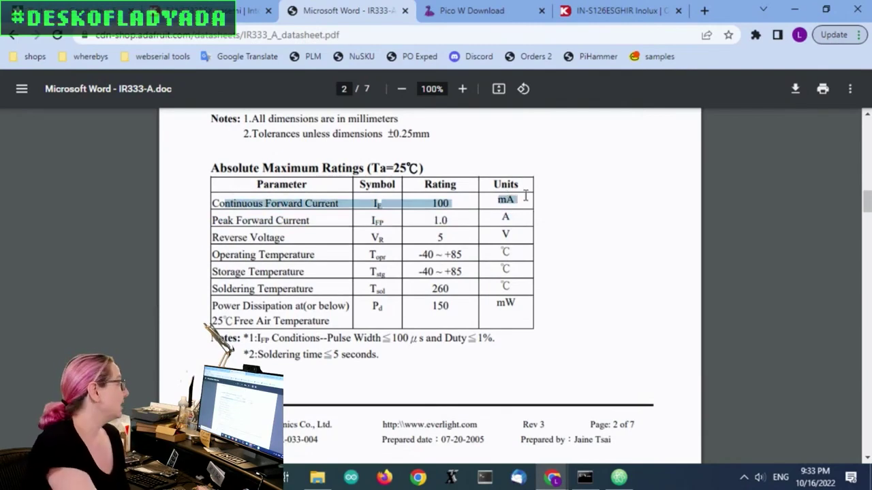
{"action": "left_click_drag", "start_coordinate": [276, 220], "coordinate": [521, 218]}
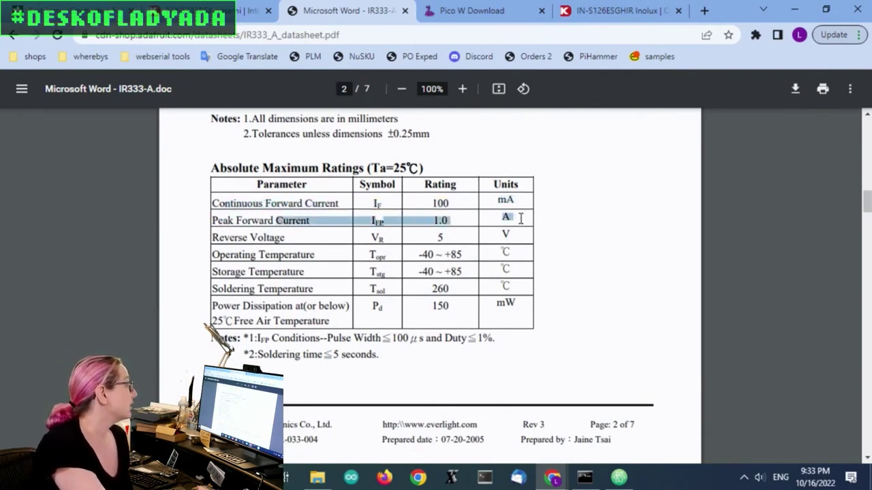
{"action": "scroll", "coordinate": [533, 249], "scroll_direction": "down", "scroll_amount": 2}
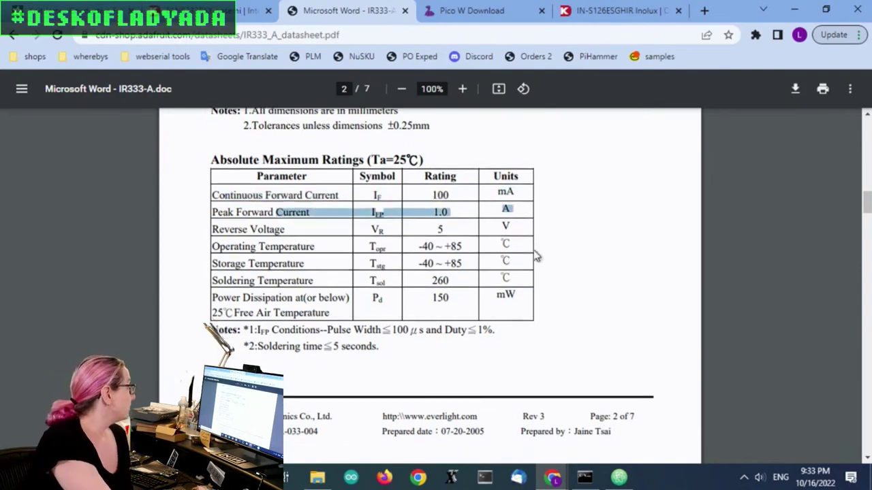
{"action": "scroll", "coordinate": [549, 204], "scroll_direction": "up", "scroll_amount": 2}
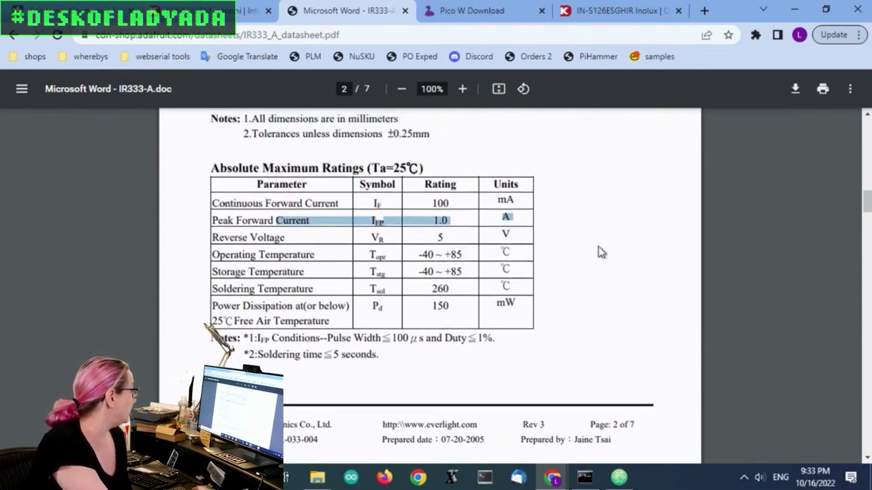
Step: Enlarge the Electro-Optical Characteristics table to 125% and highlight the radiant intensity entries for 20 mA, 100 mA and 1 A
{"action": "scroll", "coordinate": [615, 249], "scroll_direction": "down", "scroll_amount": 10}
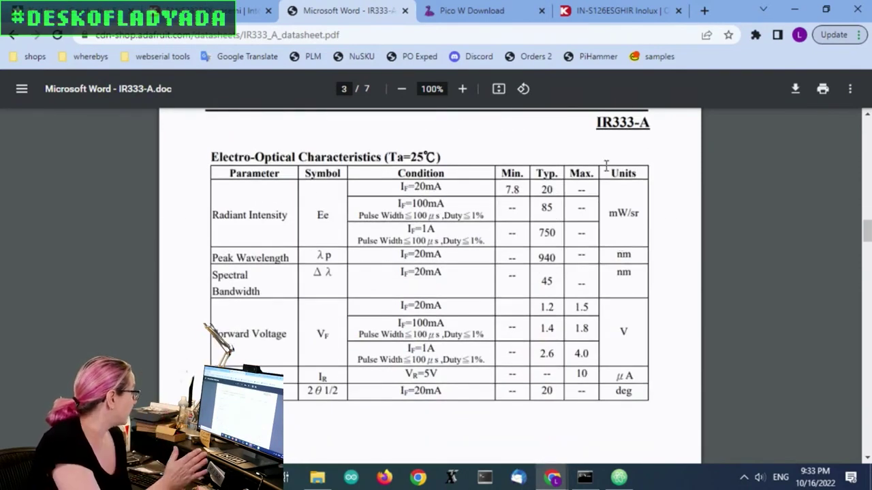
{"action": "scroll", "coordinate": [622, 204], "scroll_direction": "up", "scroll_amount": 1}
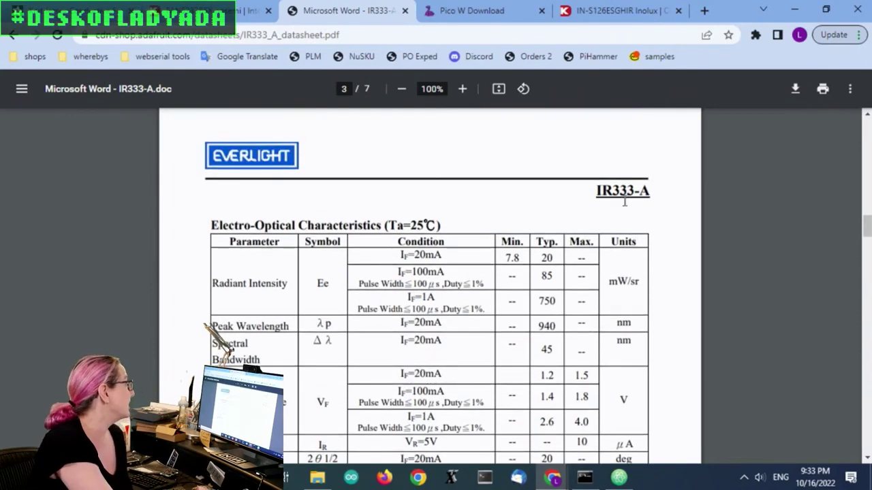
{"action": "scroll", "coordinate": [640, 308], "scroll_direction": "up", "scroll_amount": 2}
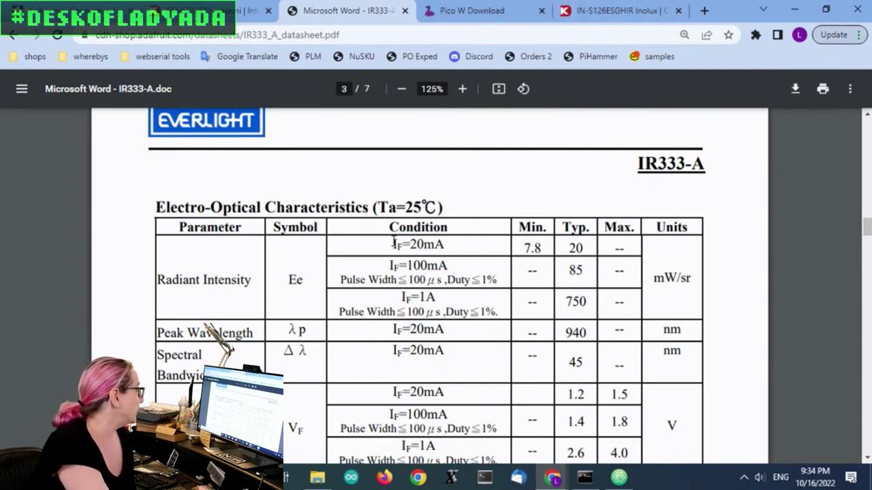
{"action": "left_click_drag", "start_coordinate": [393, 245], "coordinate": [582, 248]}
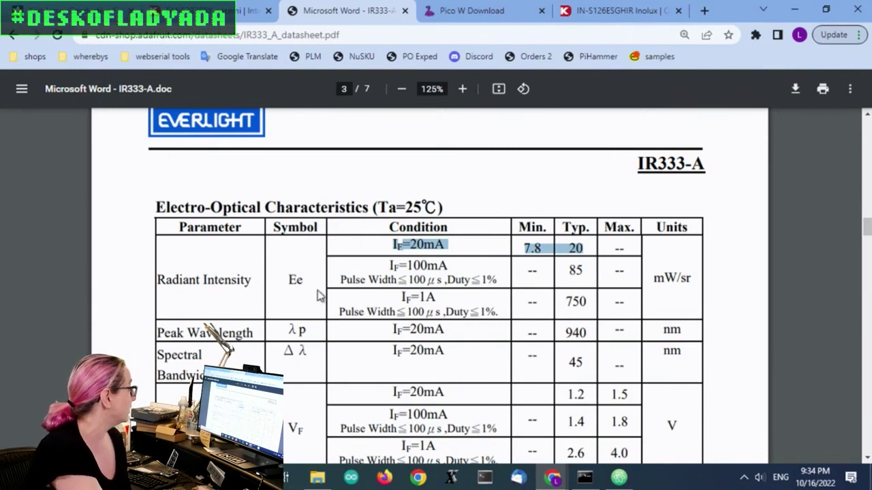
{"action": "left_click_drag", "start_coordinate": [388, 265], "coordinate": [468, 265]}
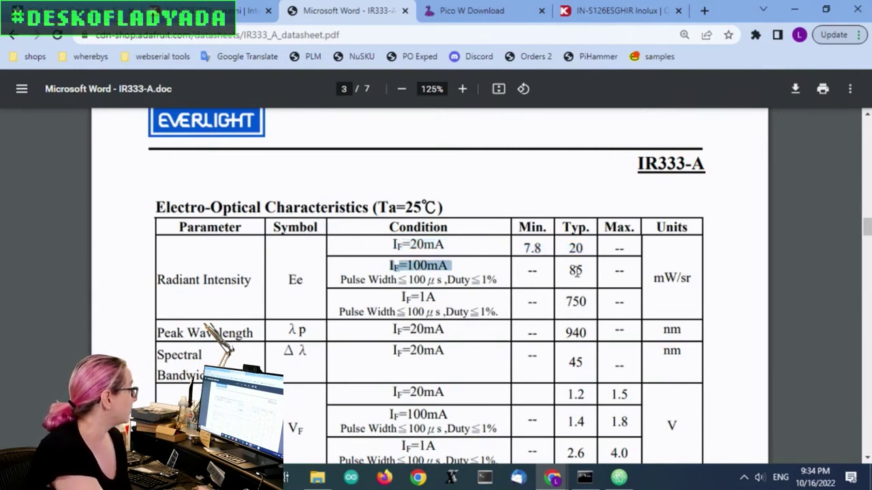
{"action": "left_click_drag", "start_coordinate": [568, 271], "coordinate": [585, 271]}
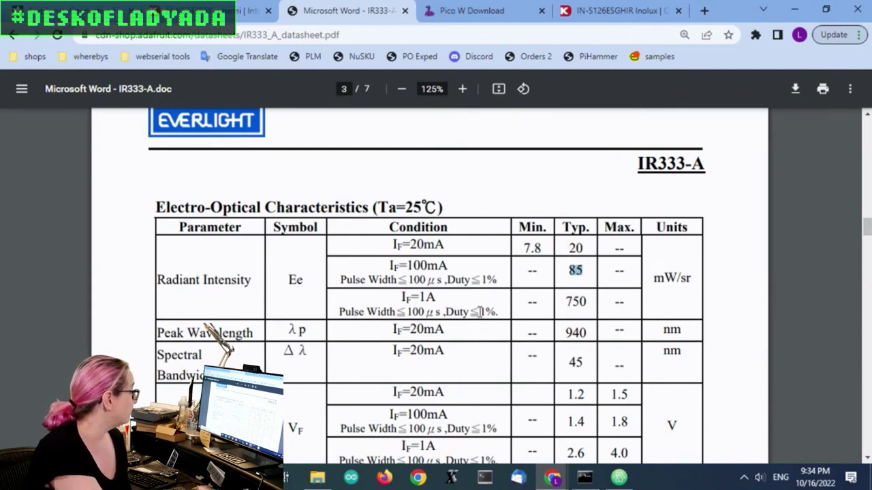
{"action": "left_click_drag", "start_coordinate": [402, 298], "coordinate": [444, 297]}
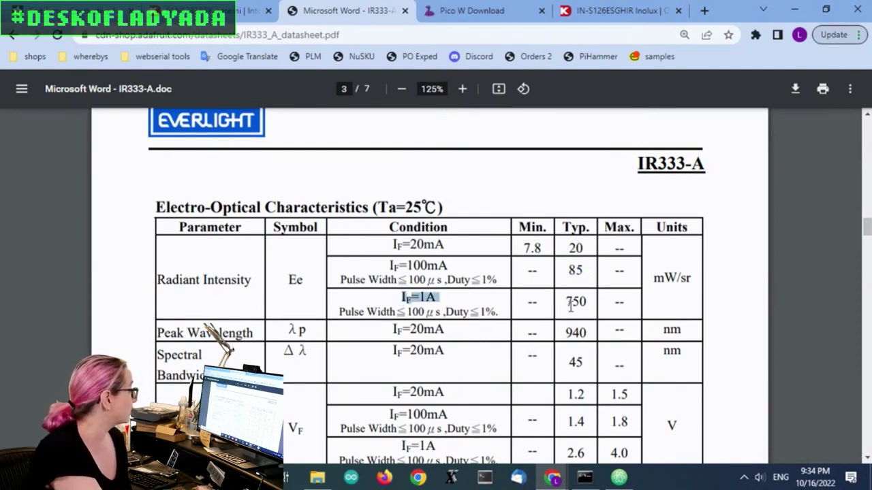
{"action": "left_click_drag", "start_coordinate": [566, 301], "coordinate": [586, 302]}
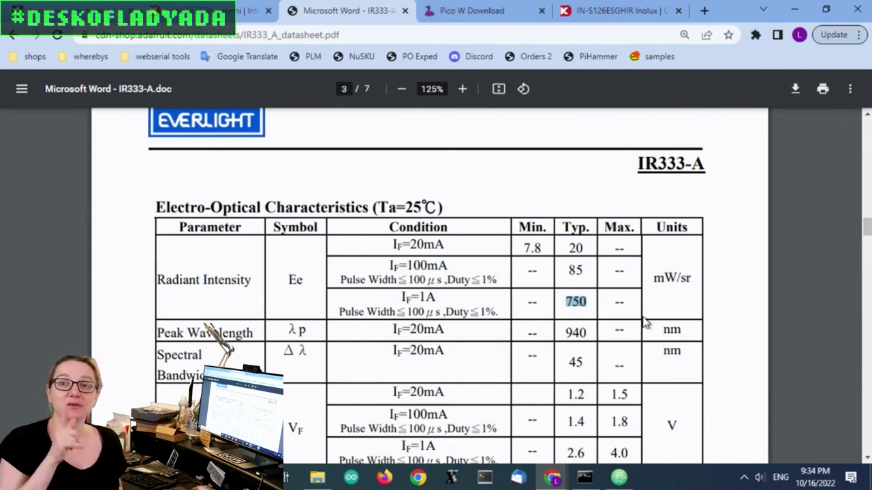
Step: Go to the DigiKey website and search all products for "infrared LED"
{"action": "left_click", "coordinate": [191, 35]}
{"action": "type", "text": "dig"}
{"action": "key", "text": "Return"}
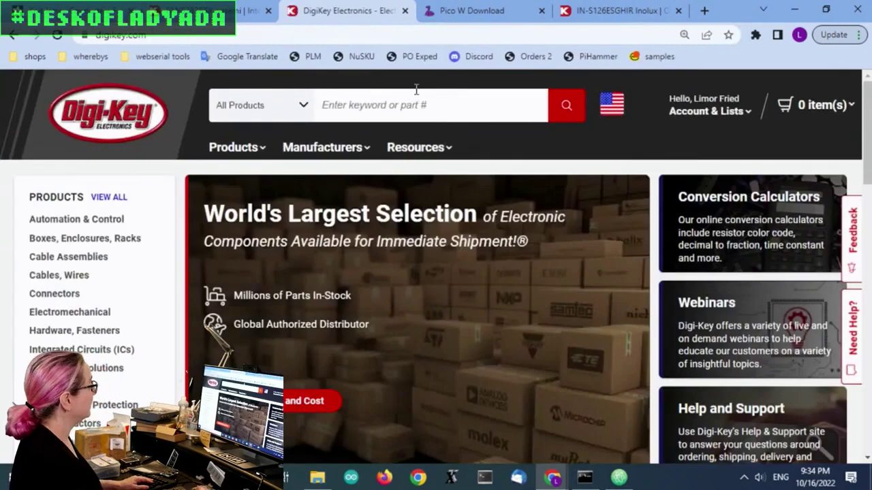
{"action": "left_click", "coordinate": [432, 118]}
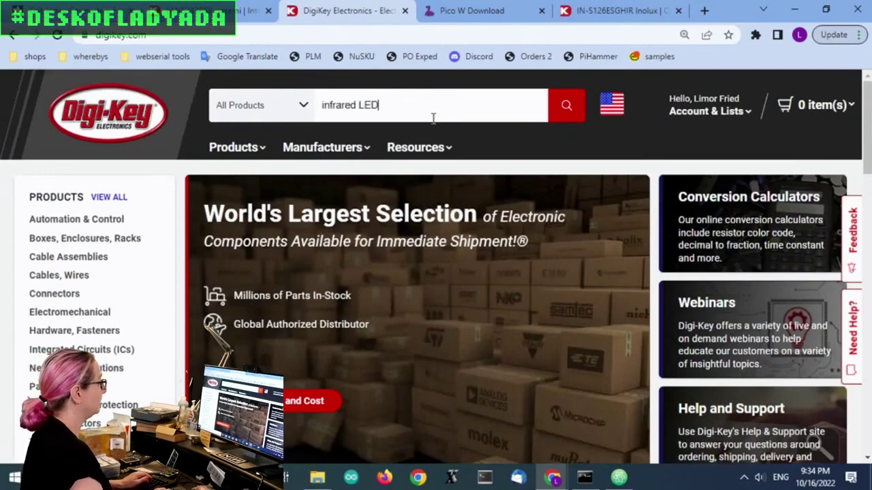
{"action": "key", "text": "Return"}
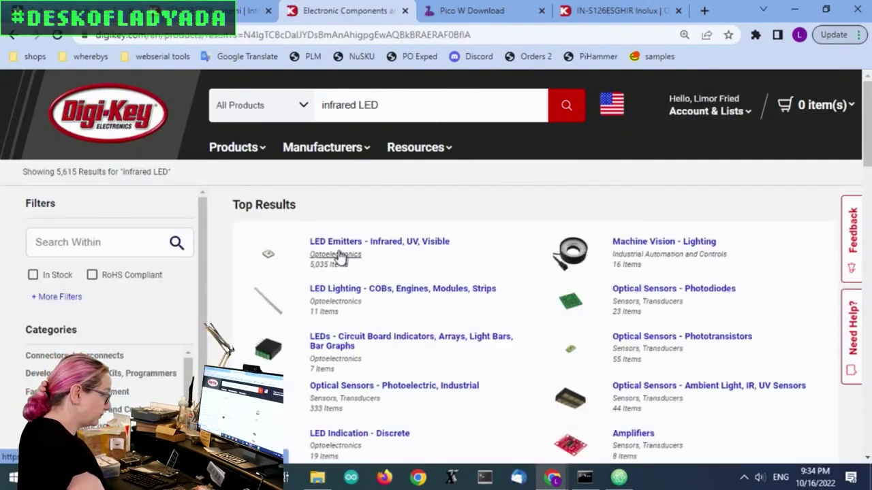
Step: Open the LED Emitters - Infrared, UV, Visible category and show its full listing without the search keyword
{"action": "scroll", "coordinate": [556, 204], "scroll_direction": "down", "scroll_amount": 2}
{"action": "scroll", "coordinate": [551, 208], "scroll_direction": "up", "scroll_amount": 1}
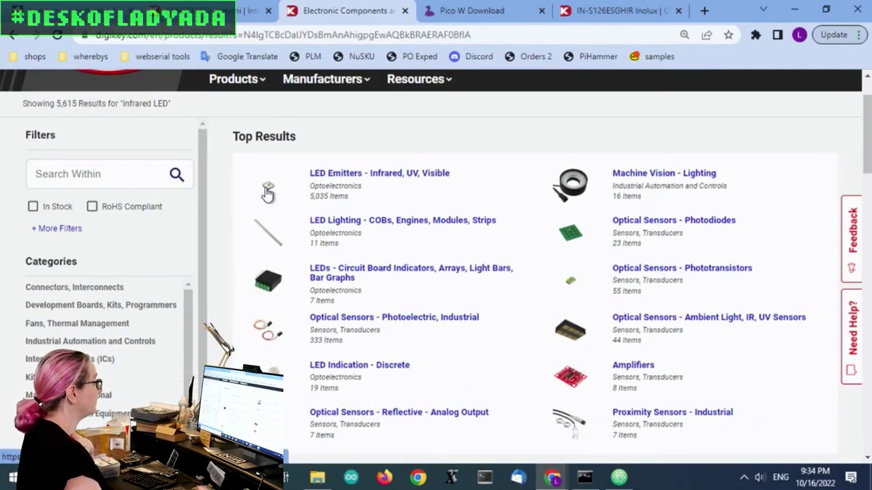
{"action": "left_click", "coordinate": [429, 175]}
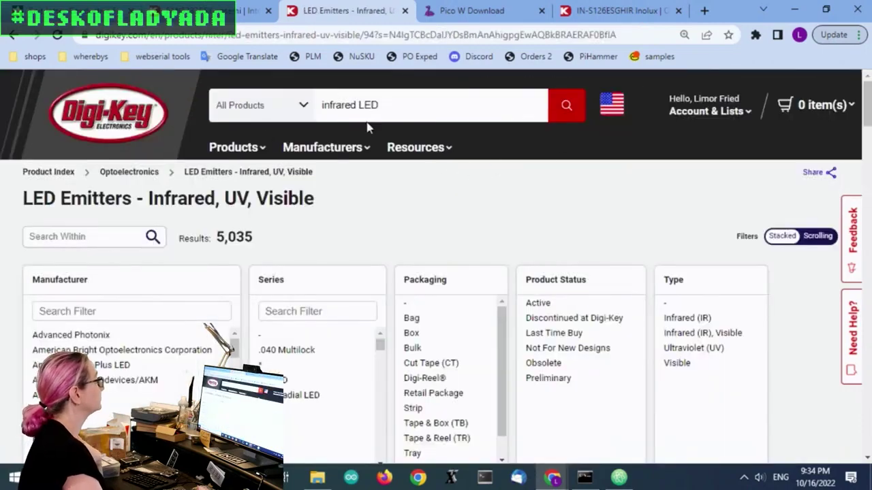
{"action": "left_click", "coordinate": [213, 176]}
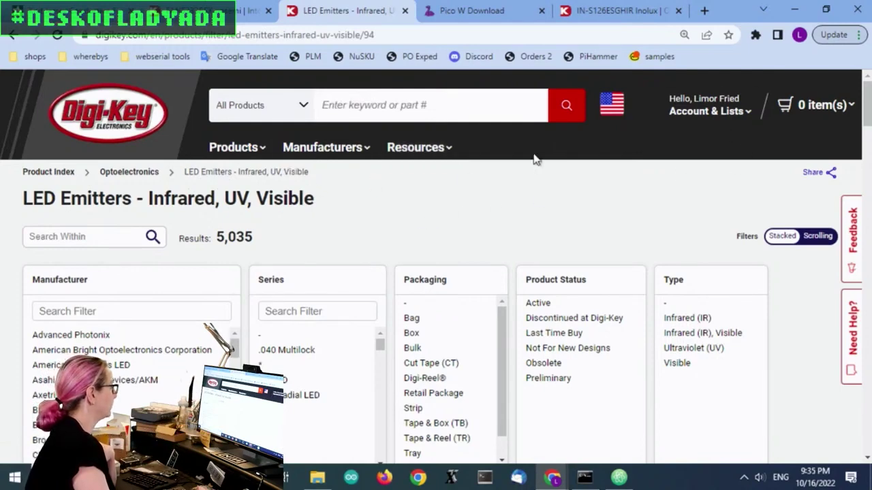
Step: Filter the LED emitters to product status Active and types "-", Infrared (IR) and Infrared (IR), Visible, and apply the filters
{"action": "scroll", "coordinate": [538, 157], "scroll_direction": "down", "scroll_amount": 2}
{"action": "scroll", "coordinate": [761, 171], "scroll_direction": "down", "scroll_amount": 1}
{"action": "scroll", "coordinate": [674, 176], "scroll_direction": "up", "scroll_amount": 1}
{"action": "left_click", "coordinate": [586, 166]}
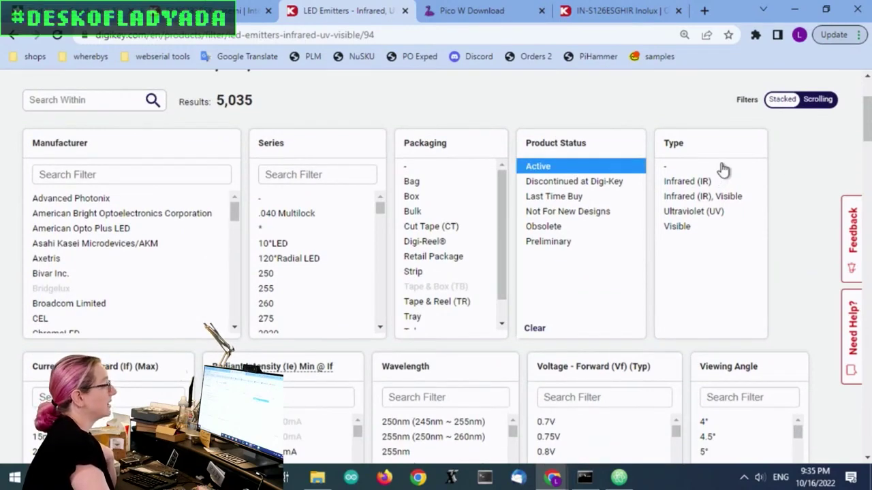
{"action": "left_click_drag", "start_coordinate": [724, 168], "coordinate": [745, 193]}
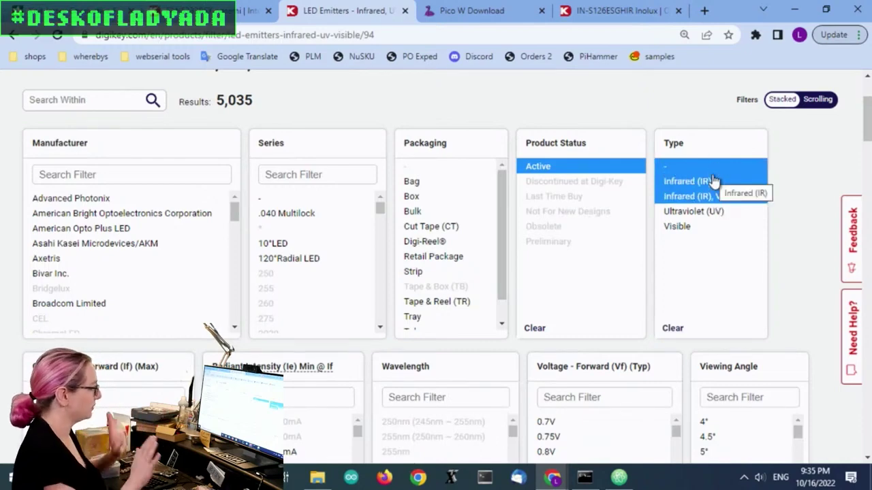
{"action": "scroll", "coordinate": [770, 136], "scroll_direction": "down", "scroll_amount": 9}
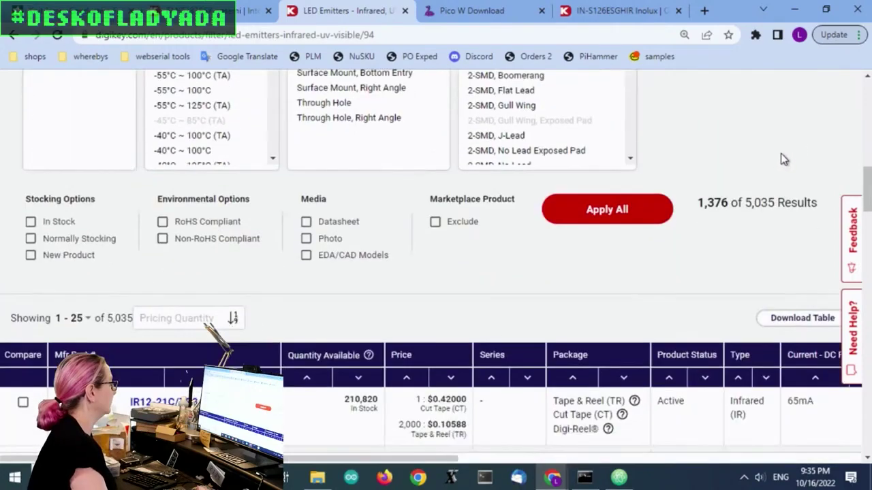
{"action": "left_click", "coordinate": [638, 219]}
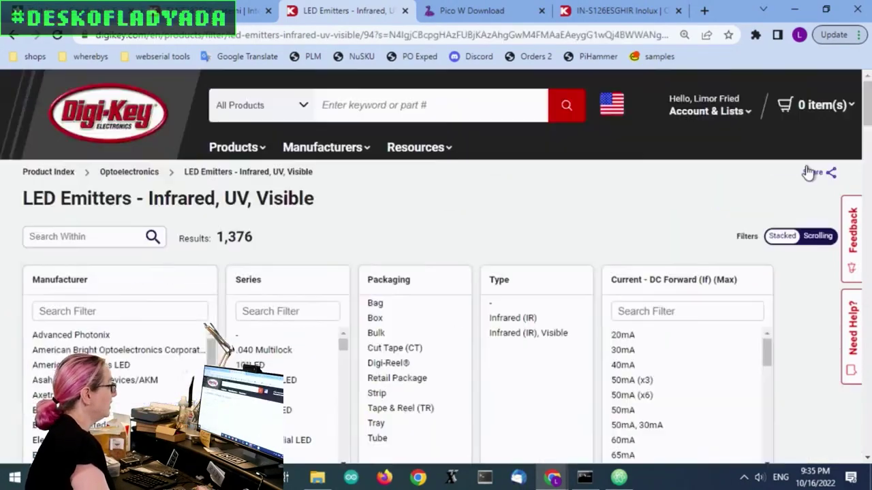
Step: Select the wavelengths from 940nm (920nm ~ 960nm) through 950nm in the Wavelength filter
{"action": "scroll", "coordinate": [813, 162], "scroll_direction": "down", "scroll_amount": 4}
{"action": "scroll", "coordinate": [813, 155], "scroll_direction": "up", "scroll_amount": 1}
{"action": "scroll", "coordinate": [813, 154], "scroll_direction": "down", "scroll_amount": 2}
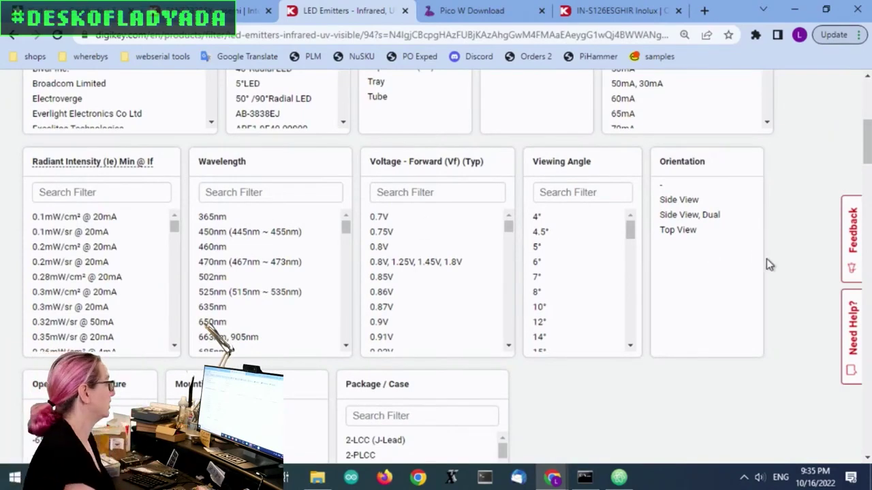
{"action": "left_click_drag", "start_coordinate": [346, 228], "coordinate": [358, 298]}
{"action": "left_click", "coordinate": [289, 297]}
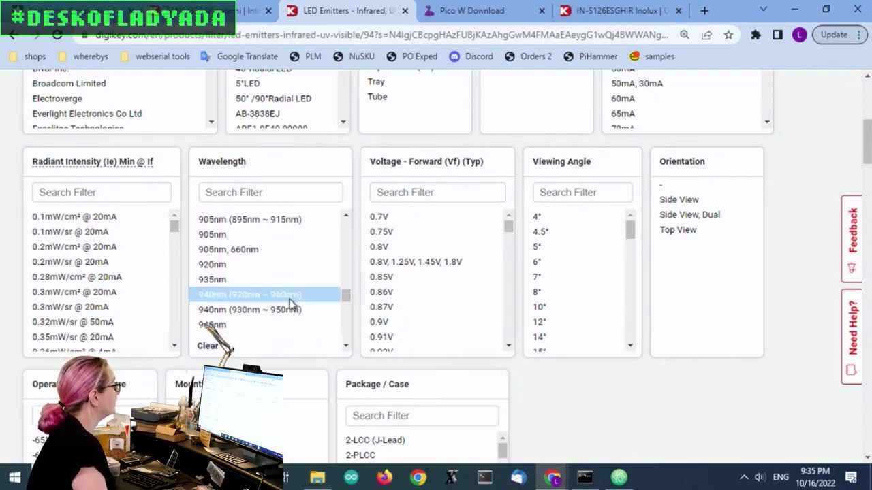
{"action": "scroll", "coordinate": [289, 299], "scroll_direction": "down", "scroll_amount": 1}
{"action": "left_click", "coordinate": [286, 275], "text": "shift"}
{"action": "left_click", "coordinate": [283, 301], "text": "shift"}
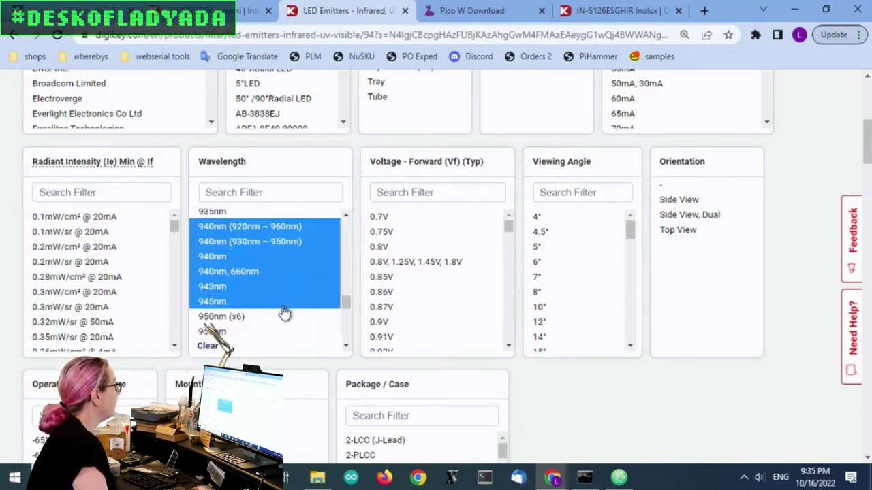
{"action": "left_click", "coordinate": [282, 326], "text": "shift"}
{"action": "scroll", "coordinate": [282, 320], "scroll_direction": "down", "scroll_amount": 1}
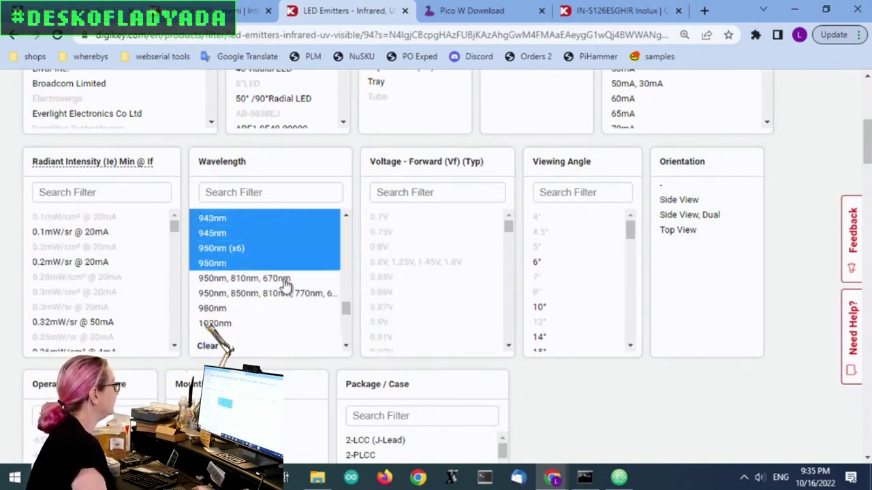
Step: Add 935nm to the selected wavelengths and apply the filters
{"action": "scroll", "coordinate": [304, 280], "scroll_direction": "up", "scroll_amount": 3}
{"action": "left_click", "coordinate": [248, 280], "text": "ctrl"}
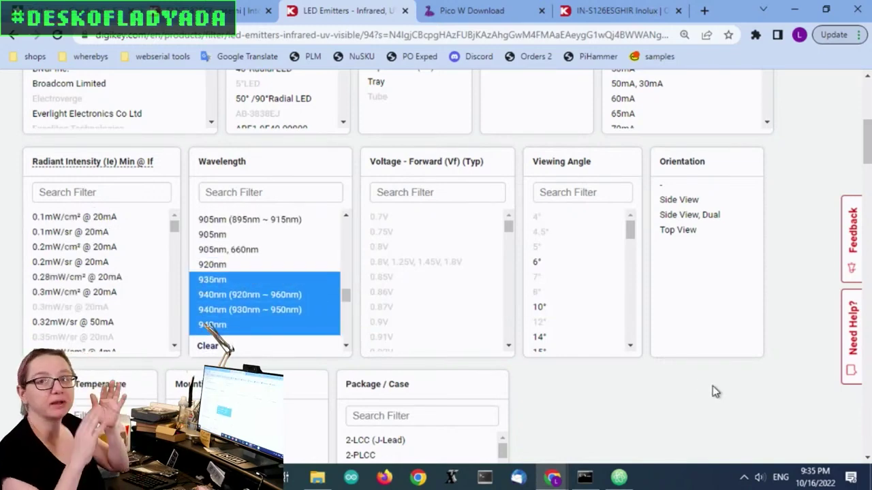
{"action": "scroll", "coordinate": [707, 372], "scroll_direction": "down", "scroll_amount": 4}
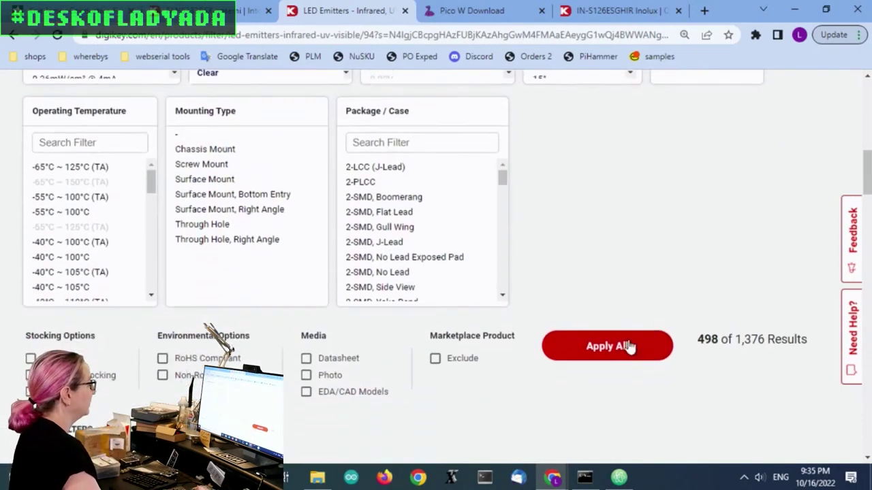
{"action": "left_click", "coordinate": [623, 347]}
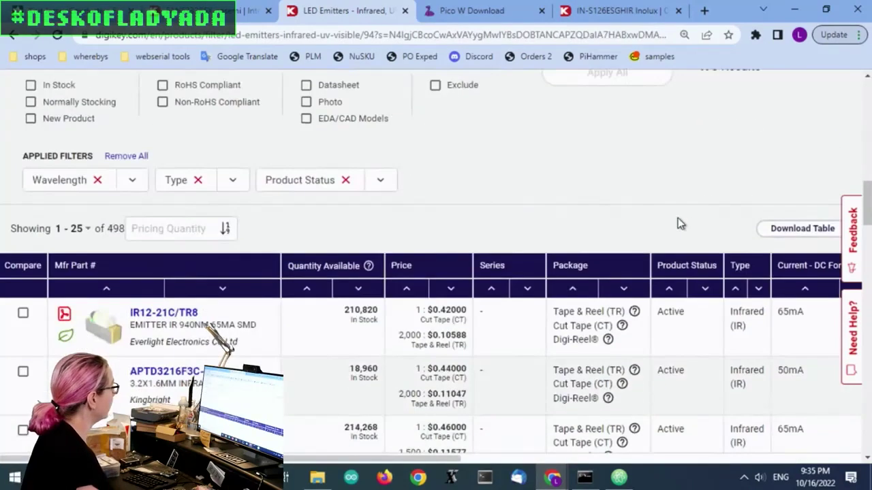
Step: Preview the enlarged product photos of the IR26-21C/L110/TR8 and IR12-21C/TR8 emitters in the results
{"action": "scroll", "coordinate": [677, 223], "scroll_direction": "down", "scroll_amount": 4}
{"action": "scroll", "coordinate": [409, 259], "scroll_direction": "up", "scroll_amount": 2}
{"action": "mouse_move", "coordinate": [107, 289]}
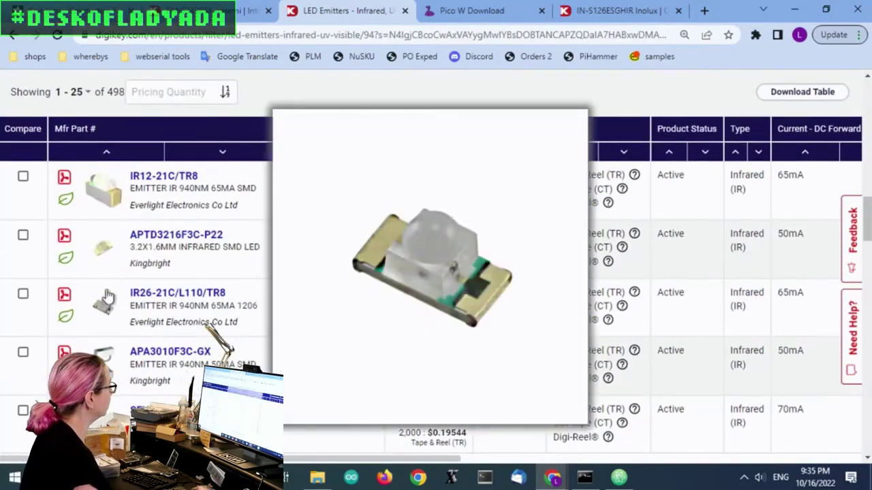
{"action": "mouse_move", "coordinate": [106, 195]}
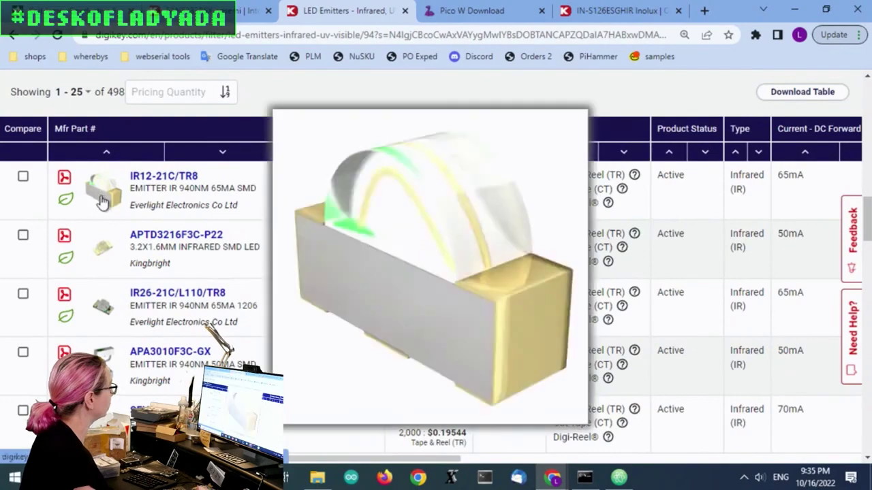
{"action": "scroll", "coordinate": [109, 259], "scroll_direction": "down", "scroll_amount": 4}
{"action": "scroll", "coordinate": [645, 326], "scroll_direction": "down", "scroll_amount": 3}
Step: Filter the emitters to mounting types "-", Surface Mount and Surface Mount, Right Angle, and apply the filters
{"action": "scroll", "coordinate": [646, 320], "scroll_direction": "up", "scroll_amount": 10}
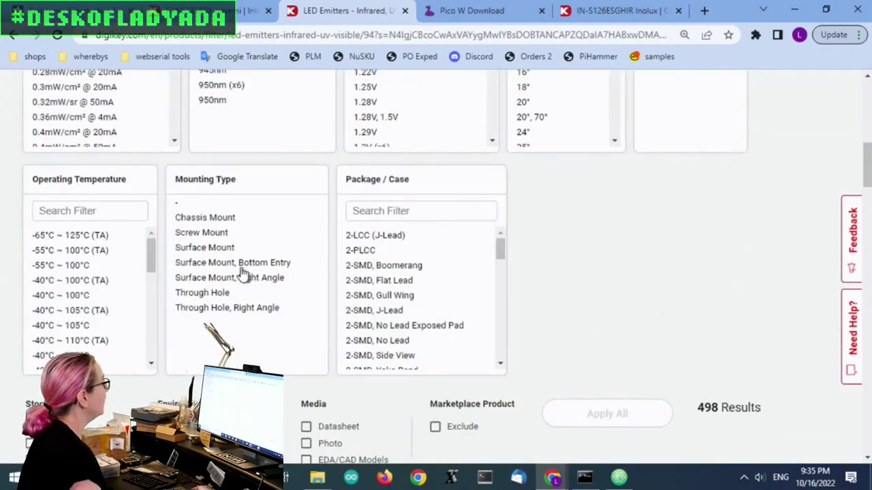
{"action": "left_click", "coordinate": [278, 280]}
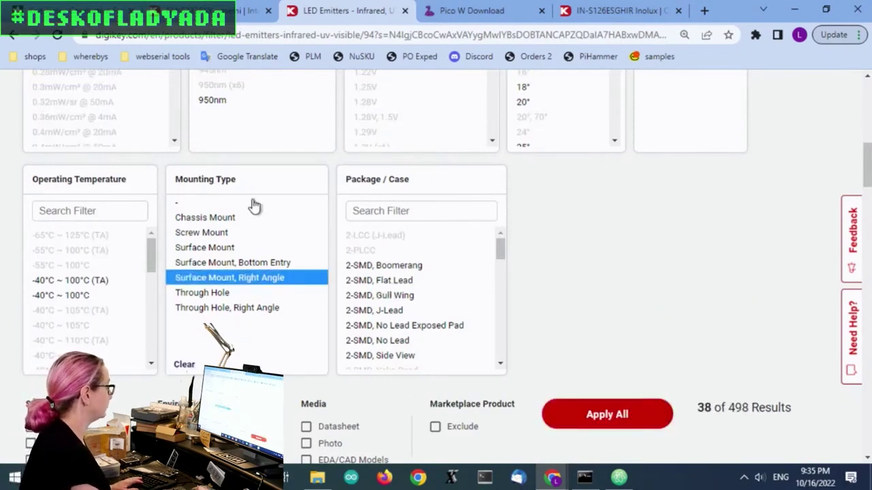
{"action": "left_click", "coordinate": [220, 248], "text": "ctrl"}
{"action": "left_click", "coordinate": [213, 205], "text": "ctrl"}
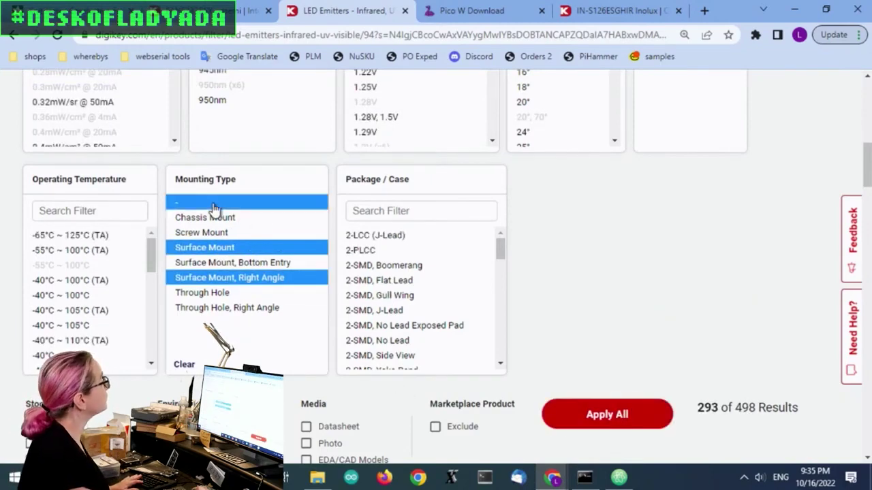
{"action": "left_click", "coordinate": [638, 412]}
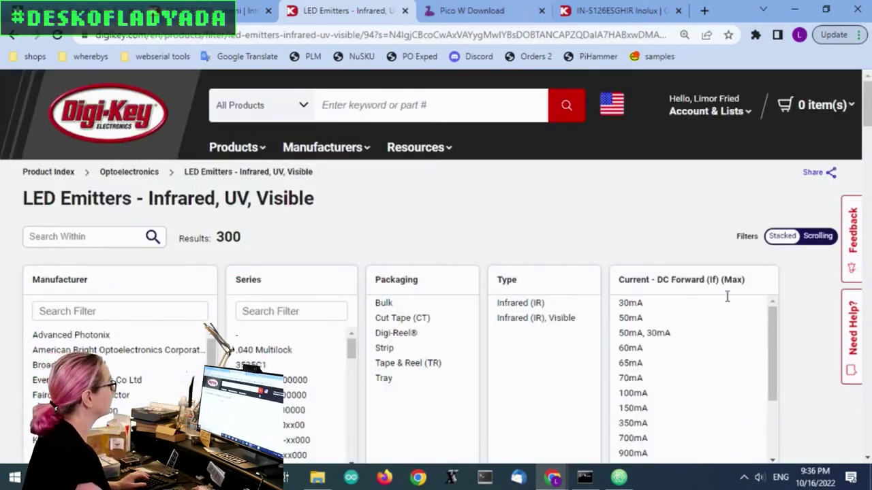
Step: Look through the surface-mount emitter results, examining photos, packages and prices from the cheapest parts to the LUXEON ones
{"action": "scroll", "coordinate": [783, 322], "scroll_direction": "down", "scroll_amount": 3}
{"action": "scroll", "coordinate": [777, 241], "scroll_direction": "down", "scroll_amount": 2}
{"action": "scroll", "coordinate": [726, 246], "scroll_direction": "down", "scroll_amount": 10}
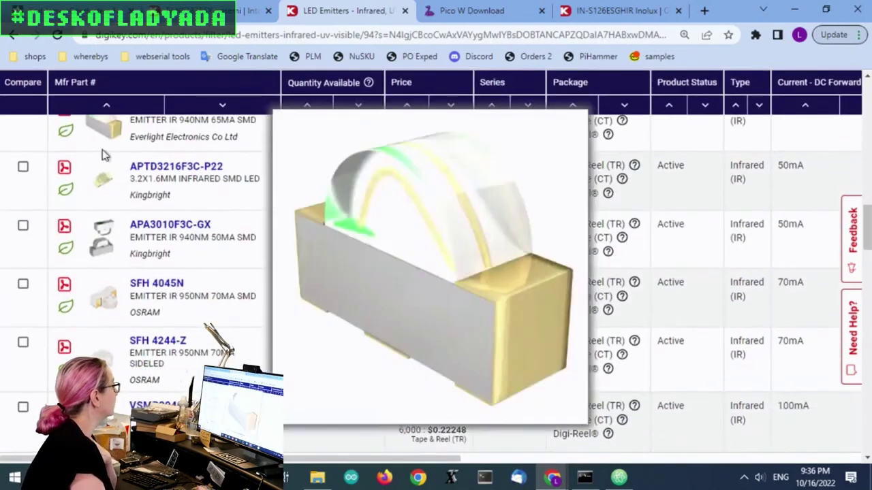
{"action": "scroll", "coordinate": [585, 350], "scroll_direction": "down", "scroll_amount": 7}
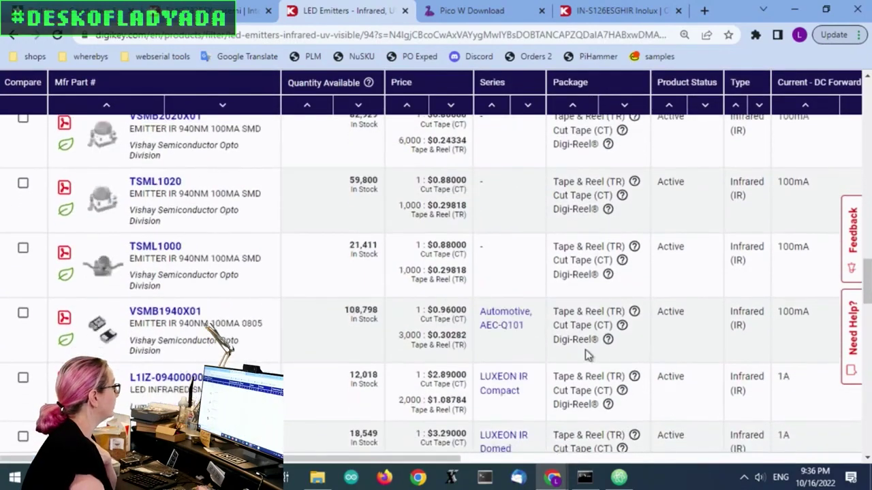
{"action": "scroll", "coordinate": [585, 350], "scroll_direction": "down", "scroll_amount": 1}
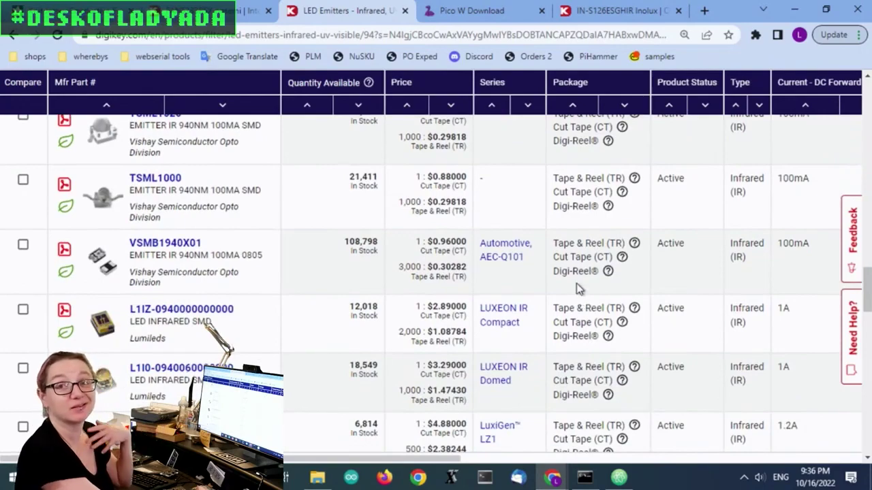
{"action": "scroll", "coordinate": [506, 268], "scroll_direction": "down", "scroll_amount": 2}
{"action": "scroll", "coordinate": [506, 268], "scroll_direction": "up", "scroll_amount": 6}
{"action": "scroll", "coordinate": [512, 275], "scroll_direction": "up", "scroll_amount": 10}
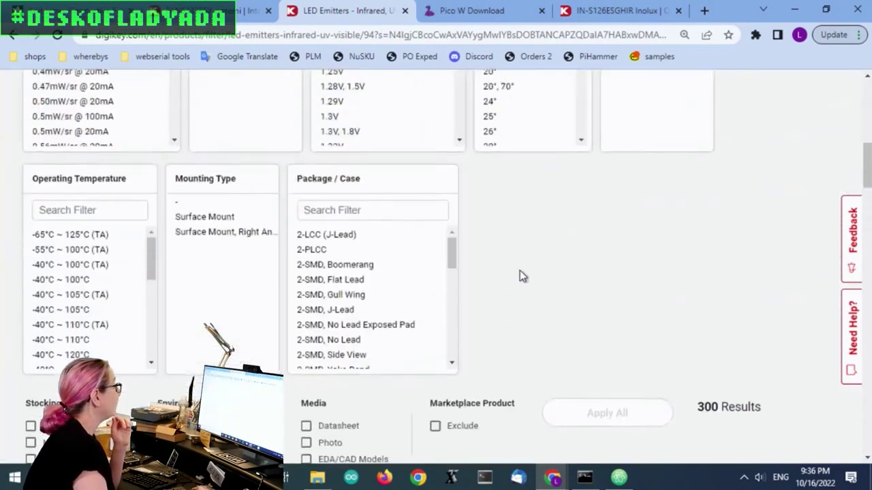
{"action": "scroll", "coordinate": [521, 276], "scroll_direction": "up", "scroll_amount": 2}
Step: Compare the maximum forward current, minimum radiant intensity and wavelength of the listed surface-mount emitters
{"action": "scroll", "coordinate": [784, 294], "scroll_direction": "down", "scroll_amount": 8}
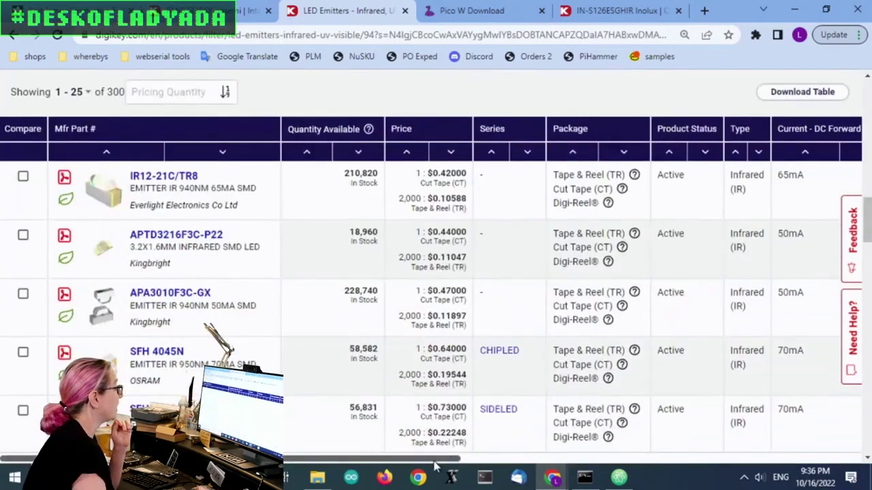
{"action": "left_click_drag", "start_coordinate": [424, 459], "coordinate": [642, 460]}
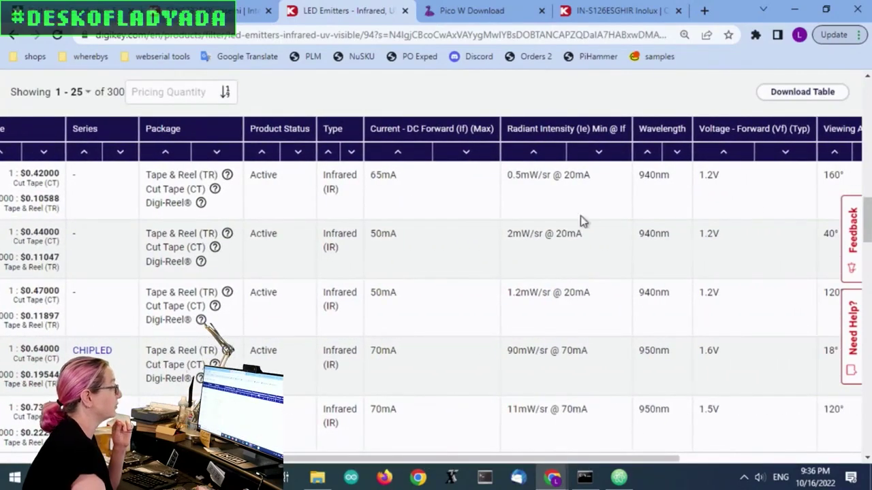
{"action": "scroll", "coordinate": [582, 235], "scroll_direction": "down", "scroll_amount": 4}
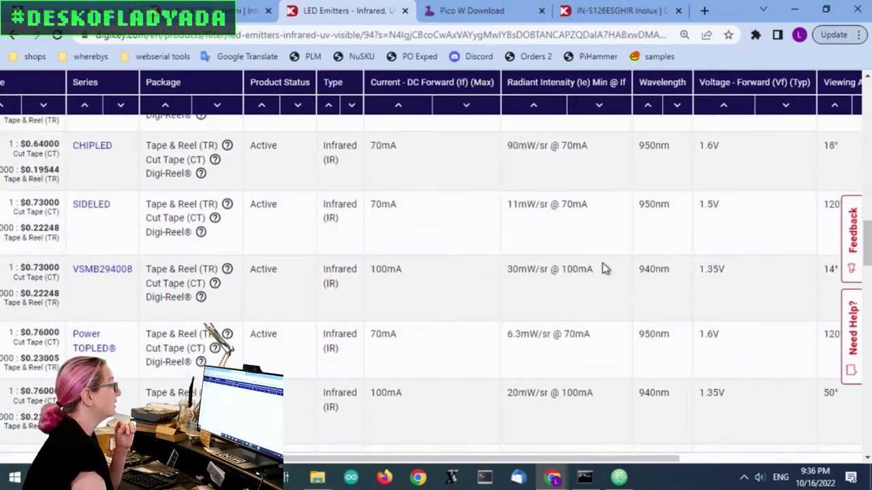
{"action": "scroll", "coordinate": [602, 269], "scroll_direction": "up", "scroll_amount": 3}
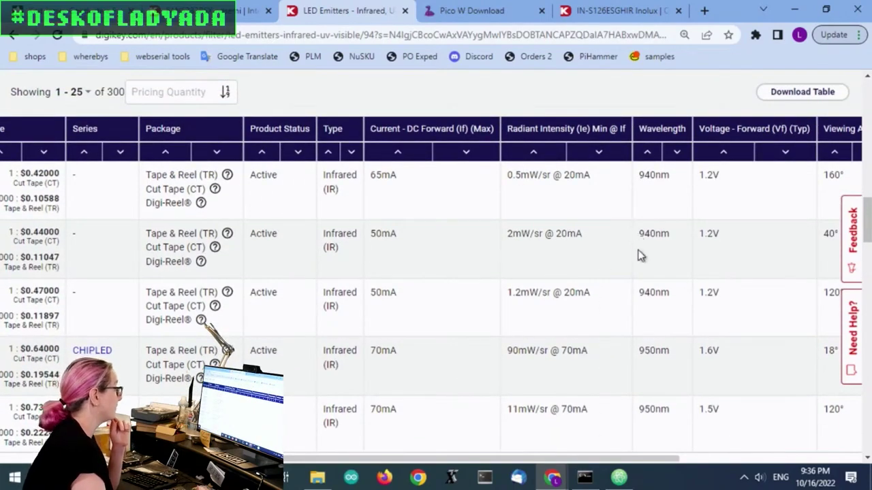
{"action": "left_click_drag", "start_coordinate": [538, 460], "coordinate": [533, 359]}
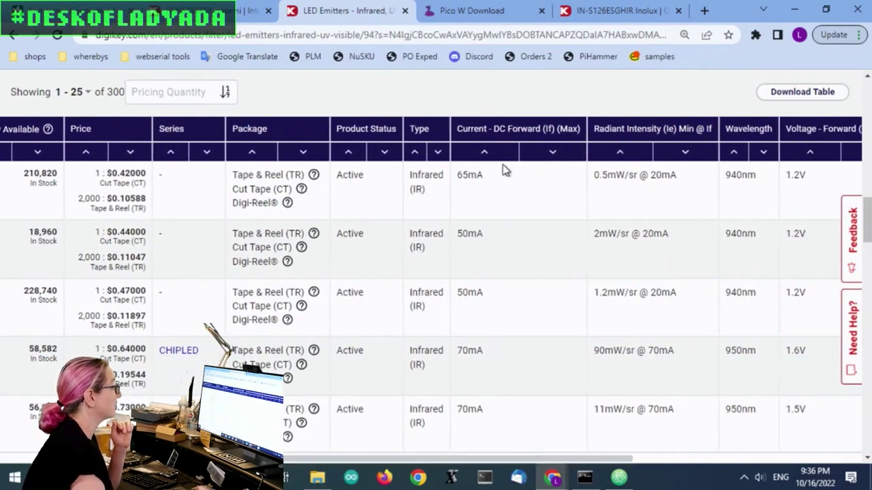
{"action": "scroll", "coordinate": [506, 209], "scroll_direction": "down", "scroll_amount": 3}
{"action": "scroll", "coordinate": [479, 158], "scroll_direction": "up", "scroll_amount": 4}
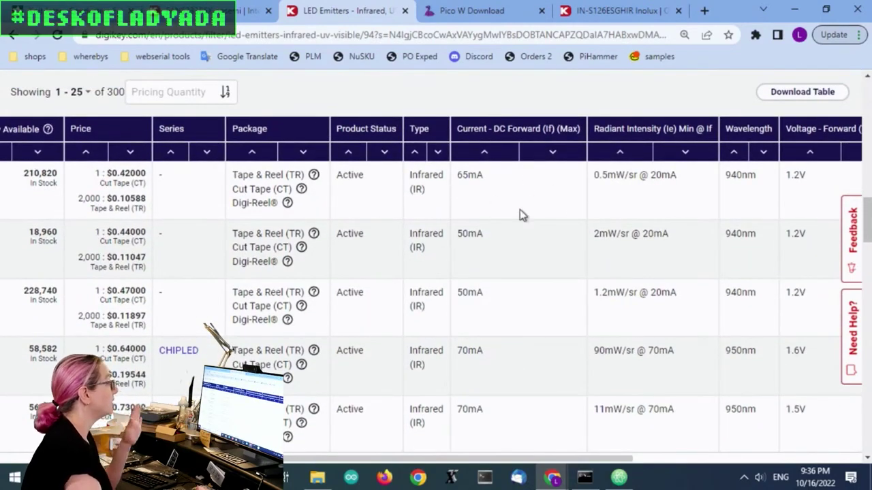
{"action": "scroll", "coordinate": [517, 225], "scroll_direction": "down", "scroll_amount": 3}
Step: Filter the emitters to minimum radiant intensity entries from 60mW/sr @ 100mA upwards and apply the filters
{"action": "scroll", "coordinate": [516, 242], "scroll_direction": "up", "scroll_amount": 5}
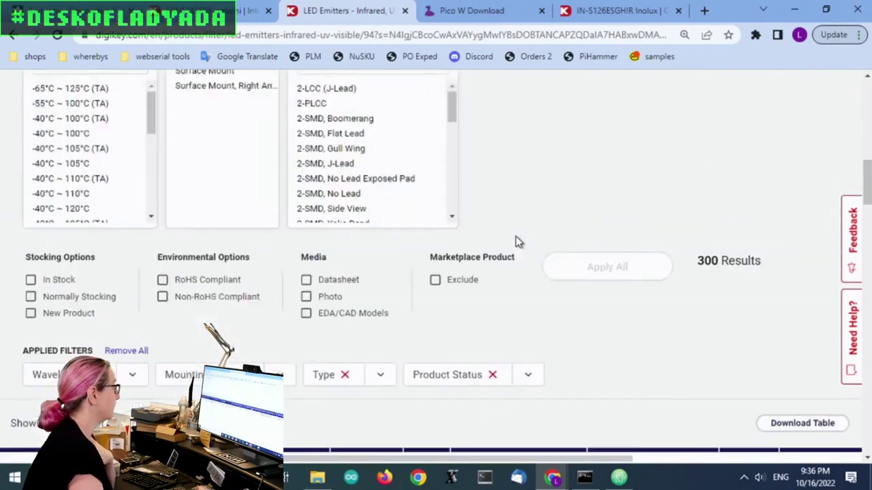
{"action": "scroll", "coordinate": [515, 243], "scroll_direction": "up", "scroll_amount": 6}
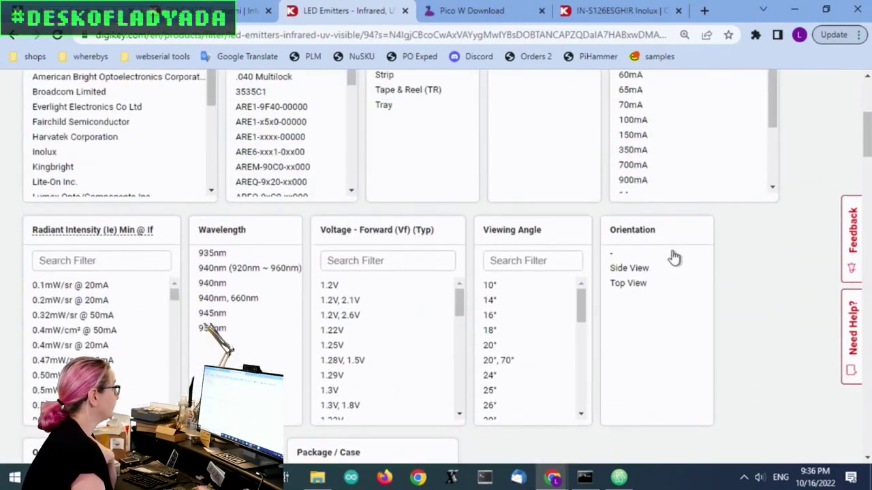
{"action": "scroll", "coordinate": [800, 189], "scroll_direction": "up", "scroll_amount": 1}
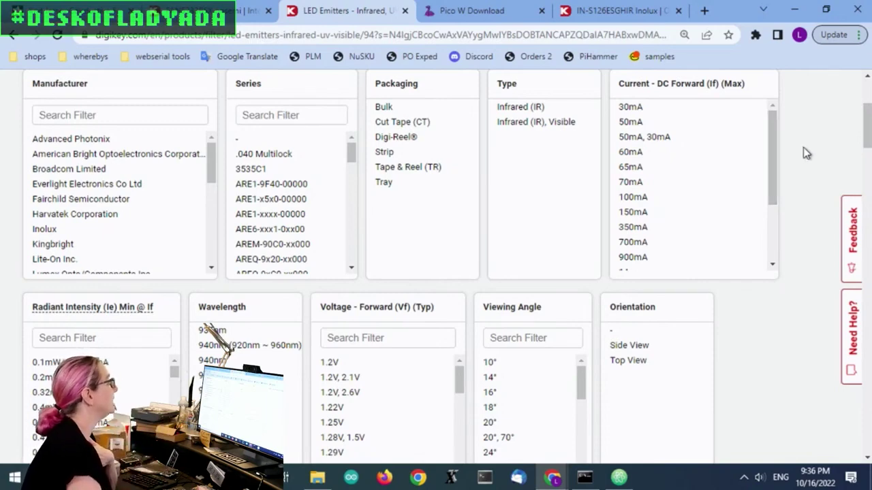
{"action": "scroll", "coordinate": [801, 177], "scroll_direction": "down", "scroll_amount": 2}
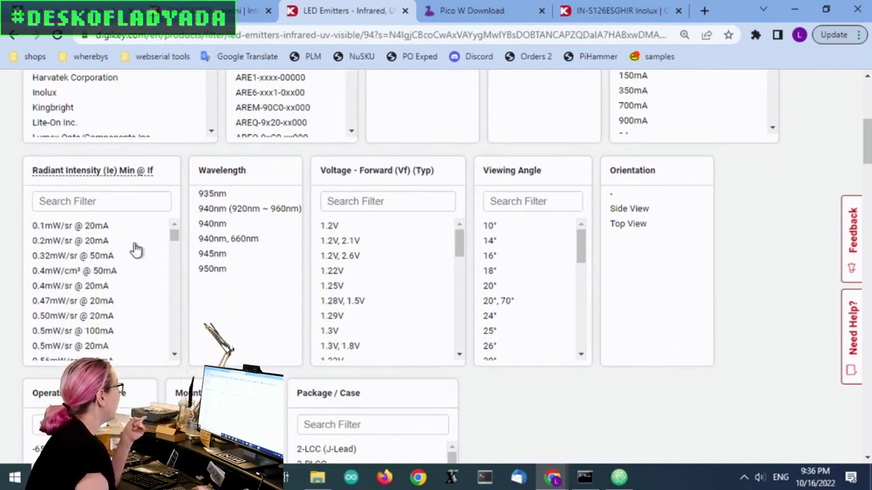
{"action": "scroll", "coordinate": [139, 249], "scroll_direction": "down", "scroll_amount": 5}
{"action": "scroll", "coordinate": [136, 249], "scroll_direction": "down", "scroll_amount": 3}
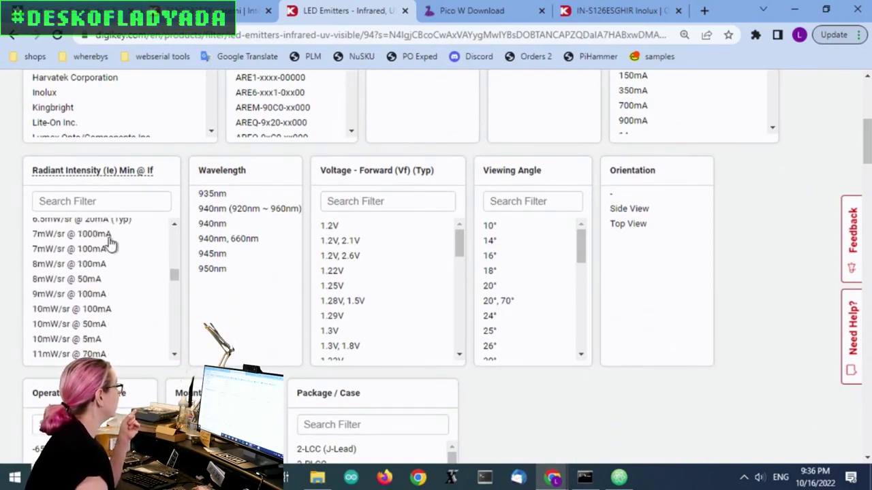
{"action": "scroll", "coordinate": [109, 243], "scroll_direction": "down", "scroll_amount": 3}
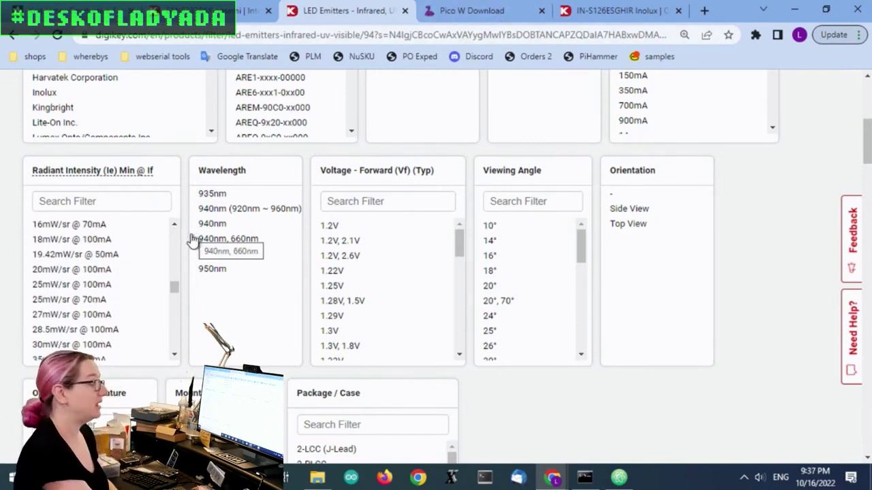
{"action": "scroll", "coordinate": [146, 252], "scroll_direction": "down", "scroll_amount": 5}
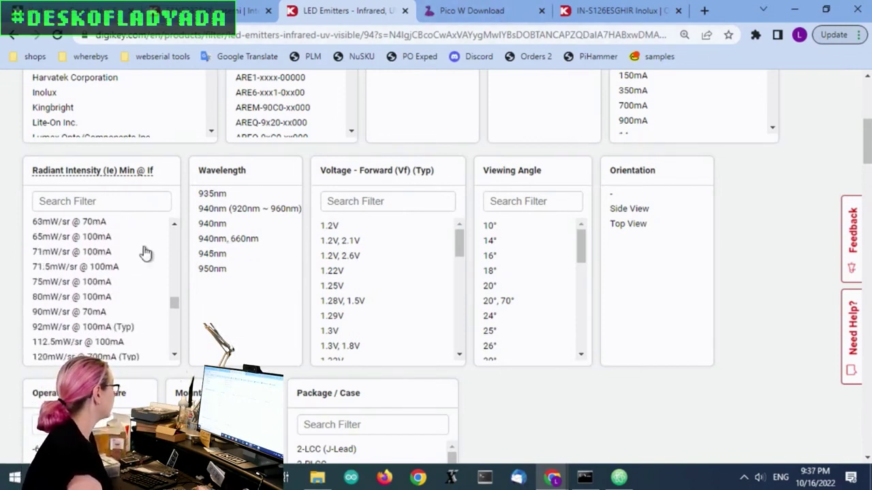
{"action": "scroll", "coordinate": [85, 252], "scroll_direction": "up", "scroll_amount": 2}
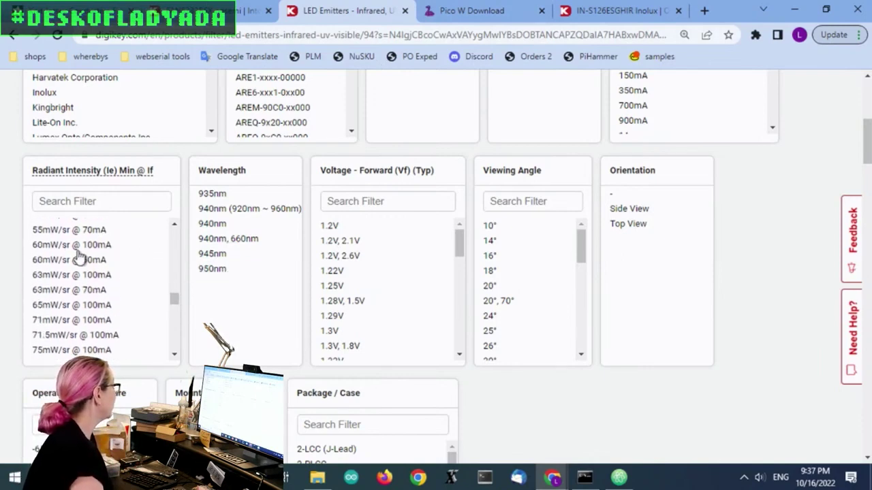
{"action": "left_click_drag", "start_coordinate": [96, 262], "coordinate": [173, 300]}
{"action": "scroll", "coordinate": [127, 286], "scroll_direction": "down", "scroll_amount": 2}
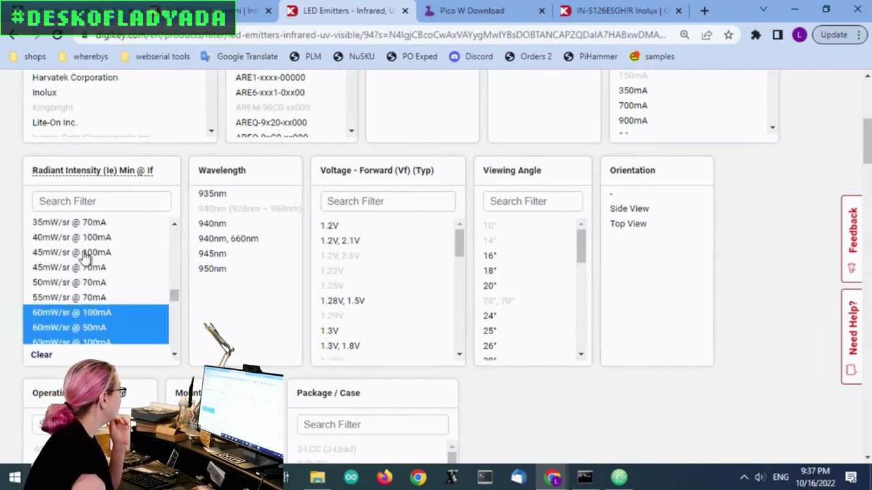
{"action": "scroll", "coordinate": [698, 290], "scroll_direction": "down", "scroll_amount": 4}
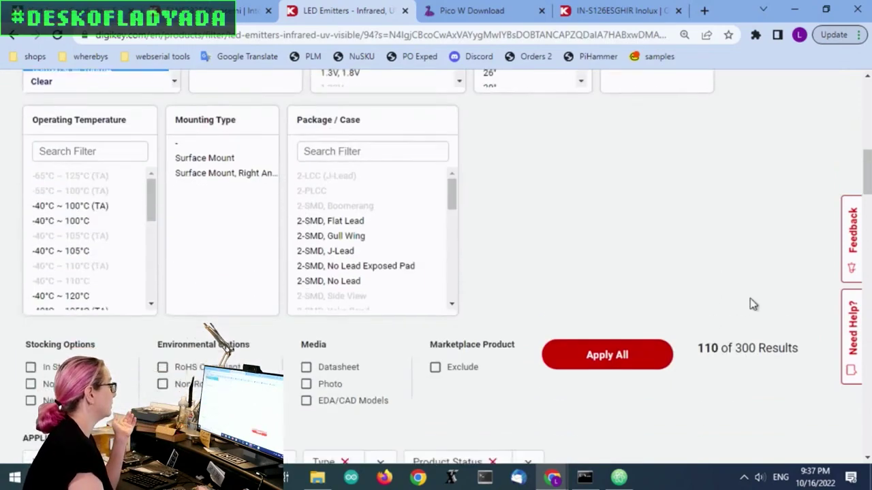
{"action": "scroll", "coordinate": [385, 253], "scroll_direction": "down", "scroll_amount": 2}
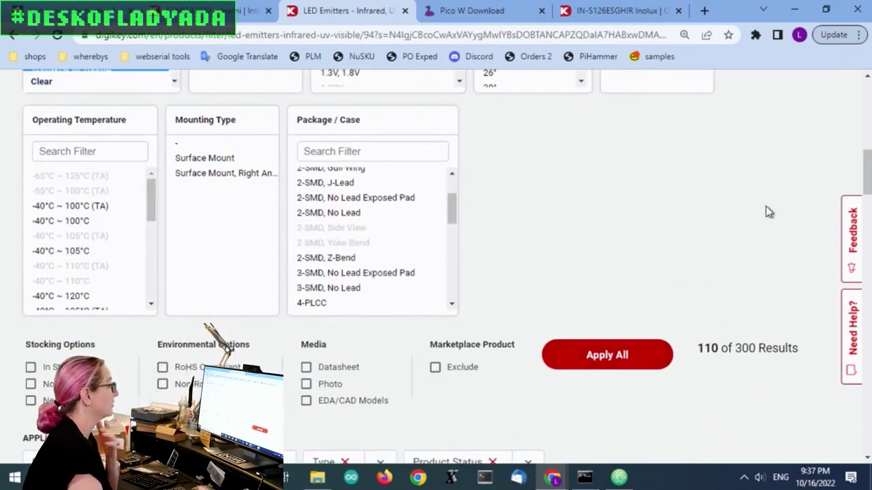
{"action": "scroll", "coordinate": [765, 206], "scroll_direction": "down", "scroll_amount": 10}
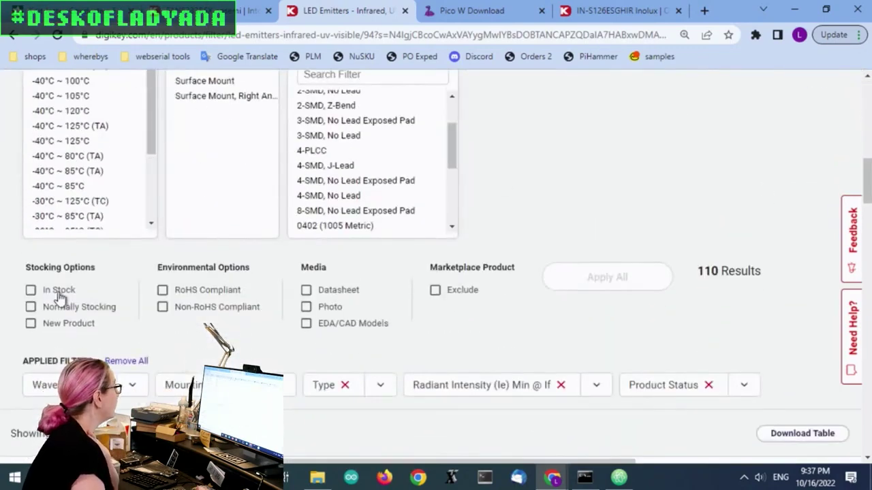
Step: Restrict the emitters to normally stocking parts and apply the filter
{"action": "left_click", "coordinate": [31, 306]}
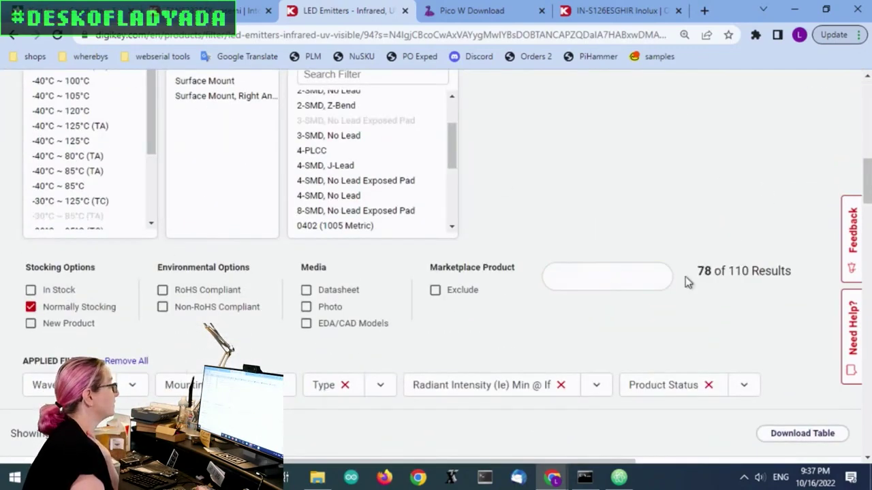
{"action": "left_click", "coordinate": [621, 279]}
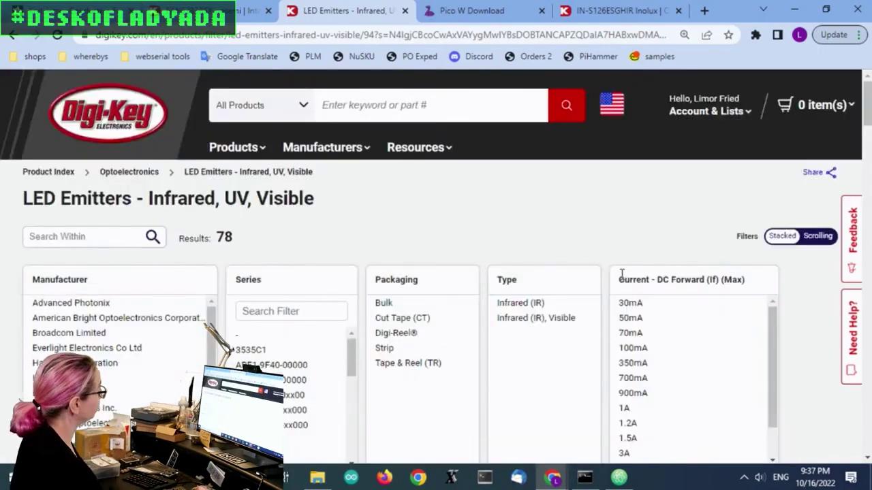
{"action": "scroll", "coordinate": [735, 247], "scroll_direction": "down", "scroll_amount": 4}
{"action": "scroll", "coordinate": [811, 247], "scroll_direction": "down", "scroll_amount": 8}
{"action": "scroll", "coordinate": [812, 245], "scroll_direction": "down", "scroll_amount": 10}
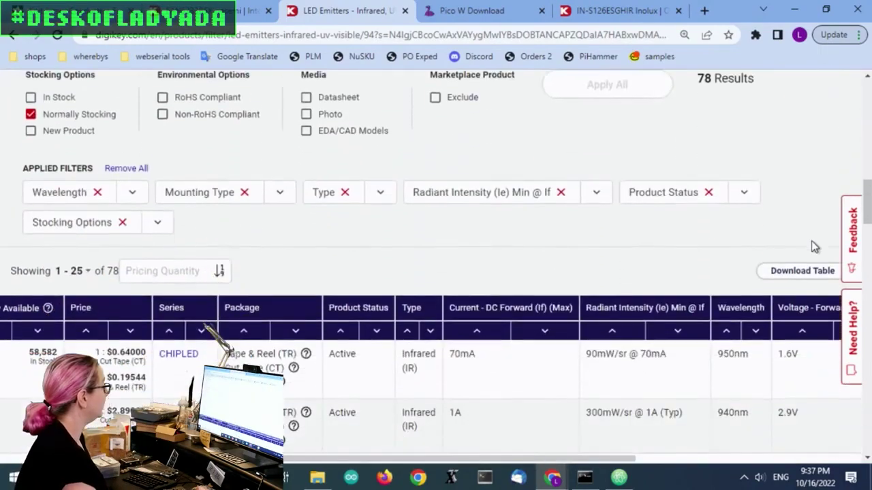
Step: Examine the photos of the normally stocked emitters, including the LUXEON IR Compact, LUXEON IR Domed and IN-S126ESGHIR parts
{"action": "left_click_drag", "start_coordinate": [304, 458], "coordinate": [131, 458]}
{"action": "mouse_move", "coordinate": [107, 163]}
{"action": "mouse_move", "coordinate": [106, 213]}
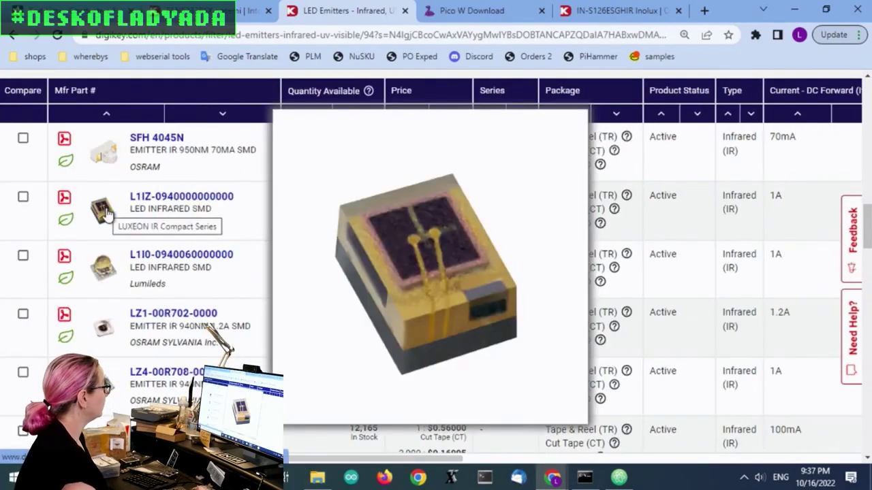
{"action": "mouse_move", "coordinate": [112, 269]}
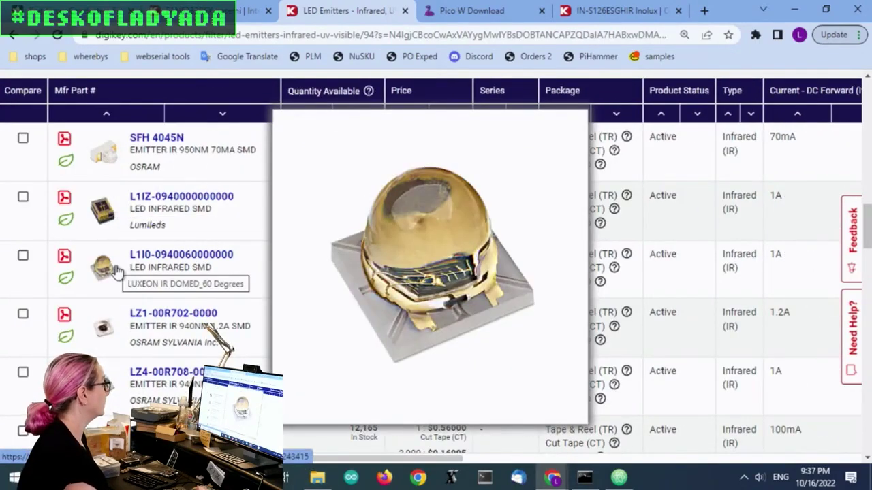
{"action": "scroll", "coordinate": [418, 424], "scroll_direction": "down", "scroll_amount": 1}
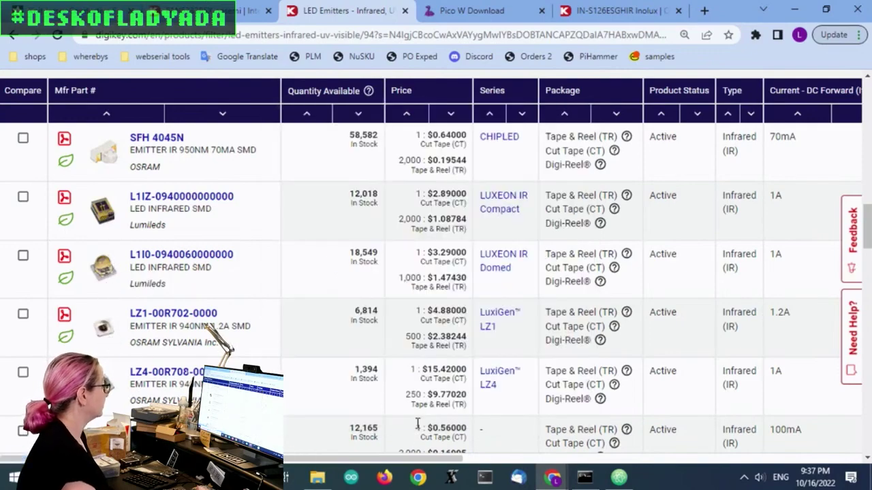
{"action": "scroll", "coordinate": [417, 424], "scroll_direction": "down", "scroll_amount": 2}
{"action": "mouse_move", "coordinate": [109, 309]}
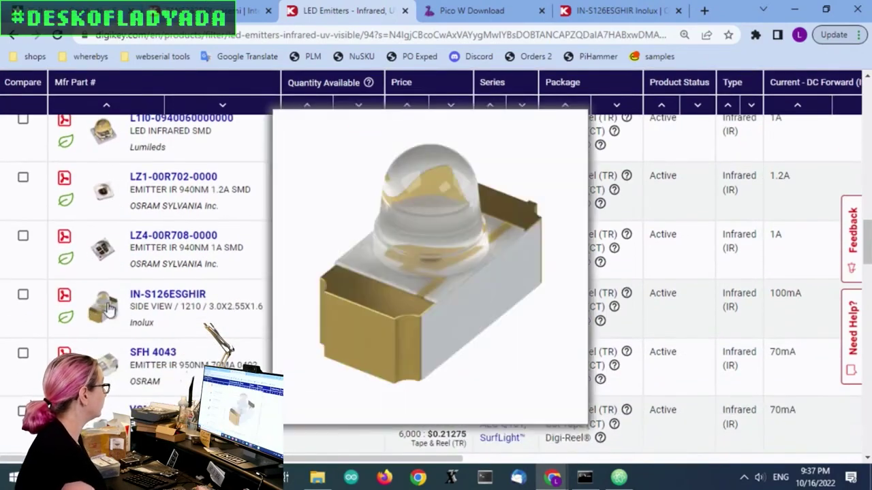
Step: Filter the emitters to mounting types "-" and Surface Mount, Right Angle, and apply the filter
{"action": "scroll", "coordinate": [425, 368], "scroll_direction": "up", "scroll_amount": 10}
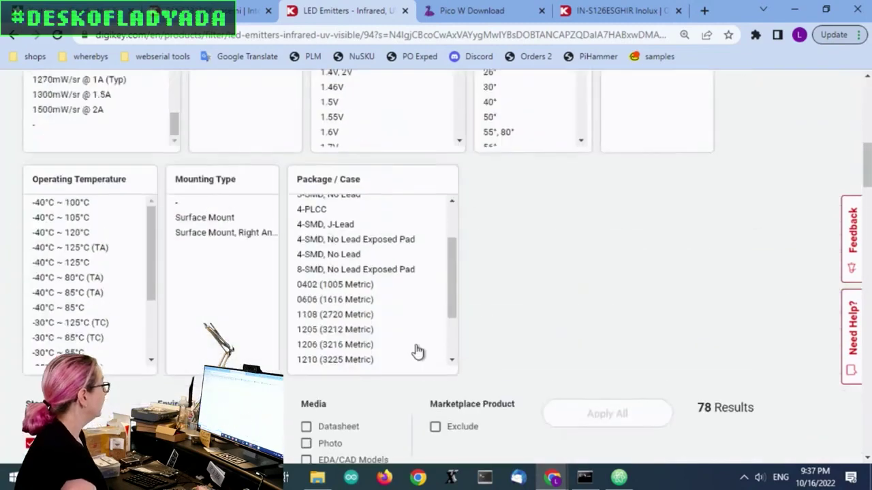
{"action": "left_click", "coordinate": [225, 234]}
{"action": "scroll", "coordinate": [579, 271], "scroll_direction": "down", "scroll_amount": 3}
{"action": "scroll", "coordinate": [418, 235], "scroll_direction": "up", "scroll_amount": 4}
{"action": "left_click", "coordinate": [208, 271]}
{"action": "scroll", "coordinate": [744, 252], "scroll_direction": "down", "scroll_amount": 1}
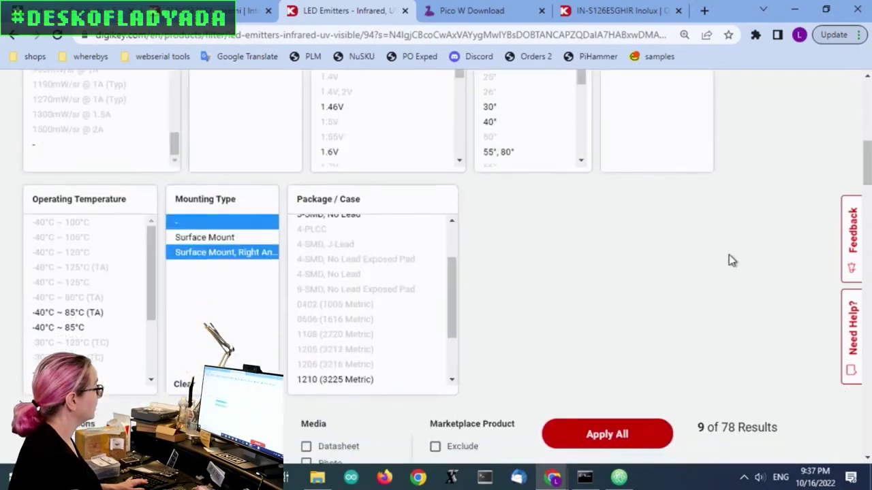
{"action": "scroll", "coordinate": [732, 261], "scroll_direction": "down", "scroll_amount": 2}
{"action": "left_click", "coordinate": [591, 258]}
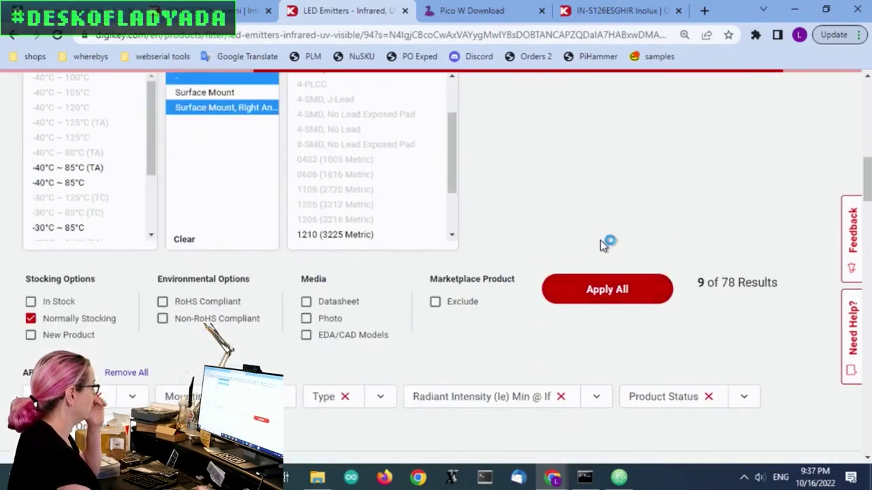
Step: Examine the photos of the right-angle emitters, including the Broadcom AERD, Harvatek B2571IR and XSSY parts
{"action": "scroll", "coordinate": [711, 229], "scroll_direction": "down", "scroll_amount": 5}
{"action": "scroll", "coordinate": [718, 233], "scroll_direction": "down", "scroll_amount": 8}
{"action": "scroll", "coordinate": [718, 233], "scroll_direction": "down", "scroll_amount": 5}
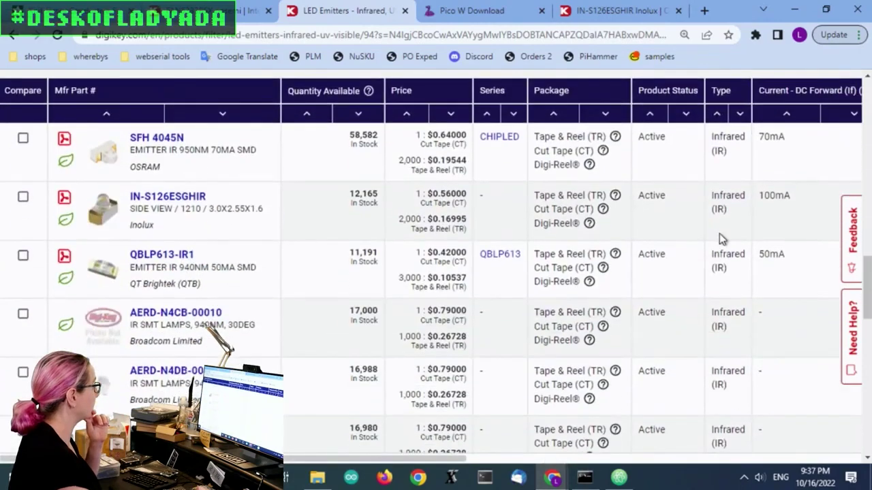
{"action": "scroll", "coordinate": [719, 233], "scroll_direction": "down", "scroll_amount": 1}
{"action": "mouse_move", "coordinate": [108, 323]}
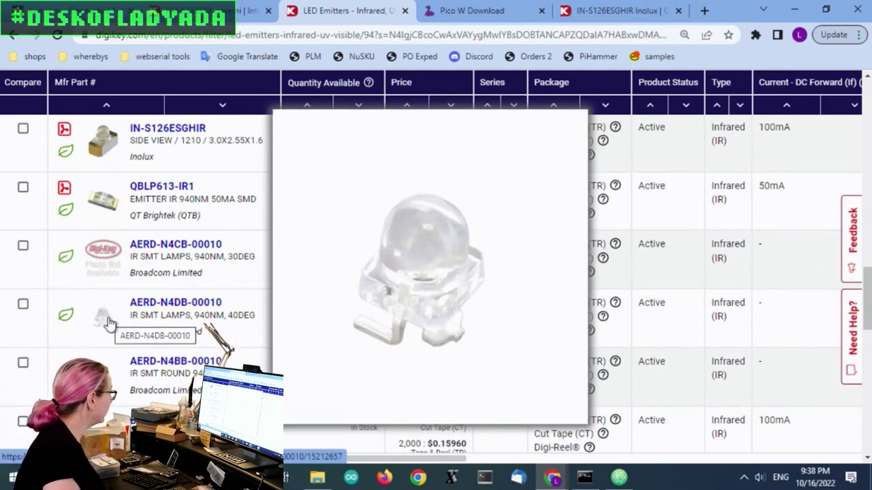
{"action": "mouse_move", "coordinate": [102, 375]}
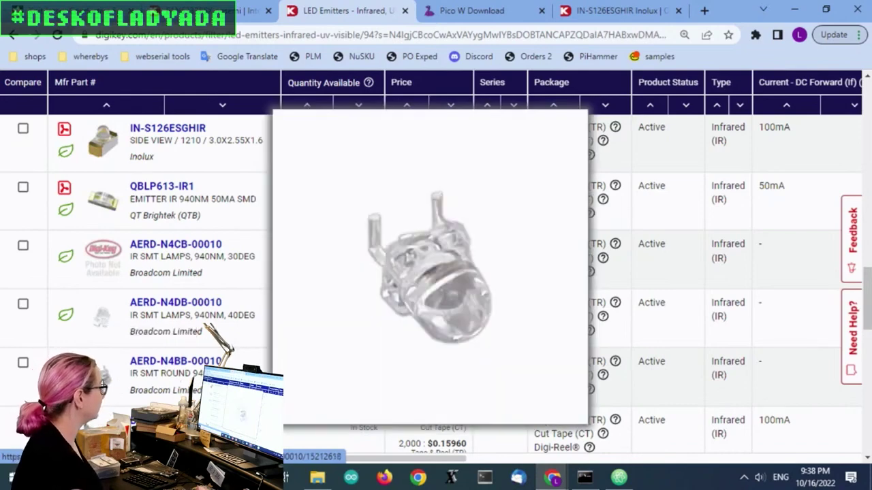
{"action": "scroll", "coordinate": [102, 374], "scroll_direction": "down", "scroll_amount": 1}
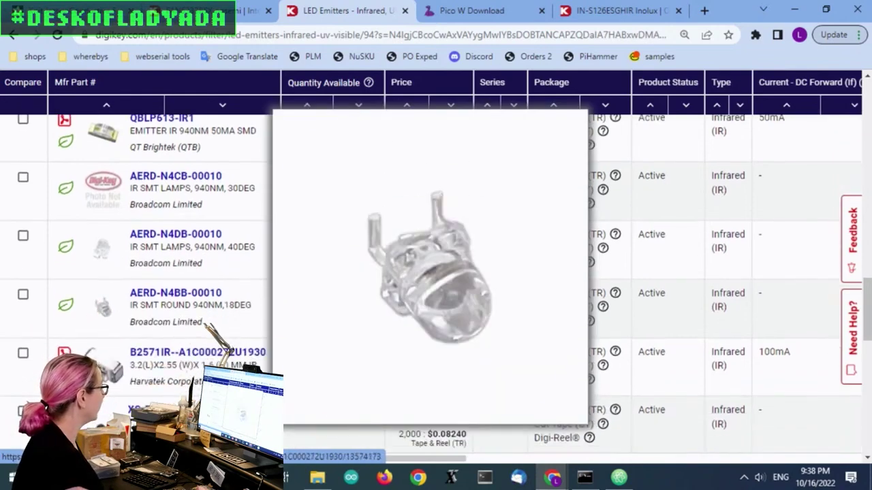
{"action": "scroll", "coordinate": [102, 371], "scroll_direction": "down", "scroll_amount": 2}
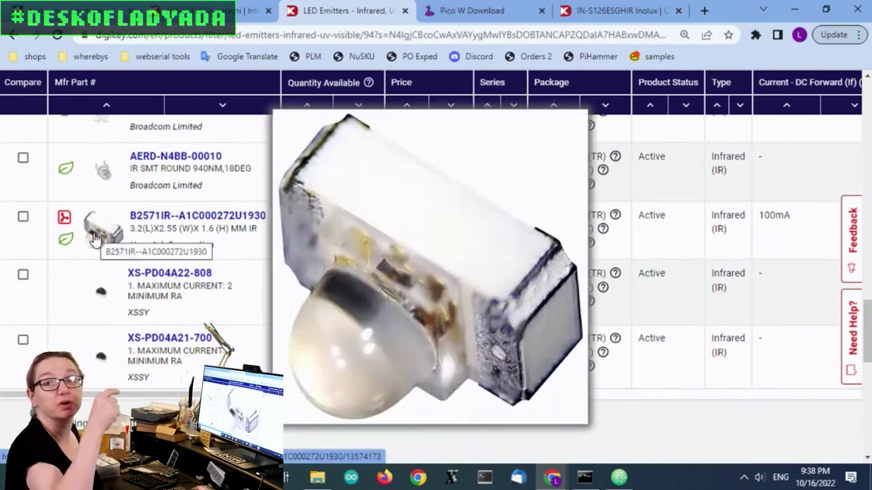
{"action": "mouse_move", "coordinate": [103, 289]}
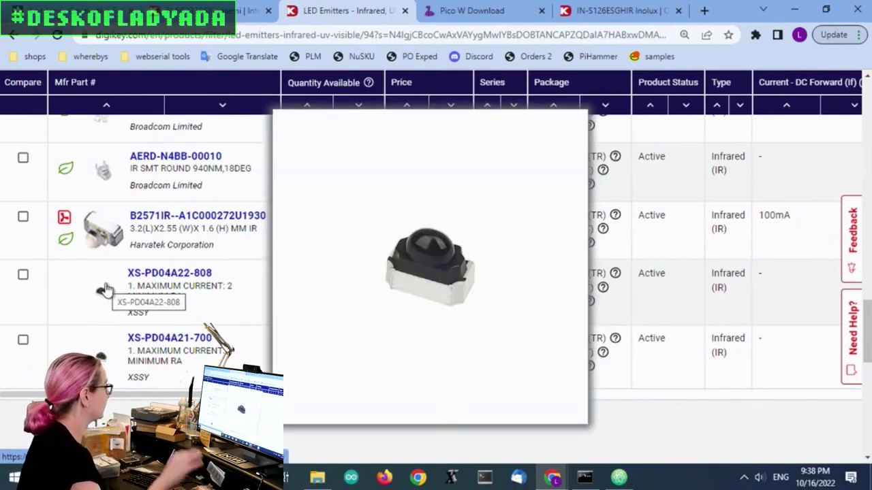
Step: Compare the maximum forward current, minimum radiant intensity, wavelength and forward voltage of the right-angle emitters
{"action": "scroll", "coordinate": [644, 272], "scroll_direction": "up", "scroll_amount": 5}
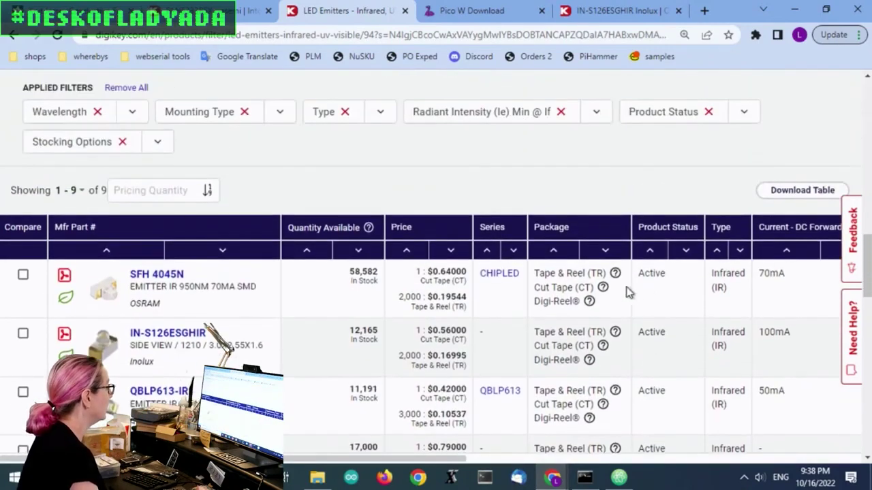
{"action": "scroll", "coordinate": [444, 252], "scroll_direction": "down", "scroll_amount": 1}
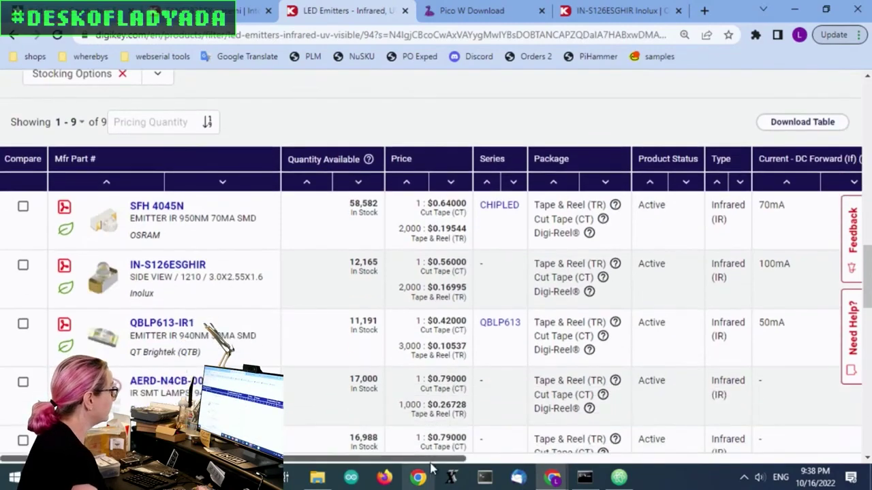
{"action": "left_click_drag", "start_coordinate": [436, 461], "coordinate": [644, 461]}
{"action": "scroll", "coordinate": [595, 278], "scroll_direction": "down", "scroll_amount": 4}
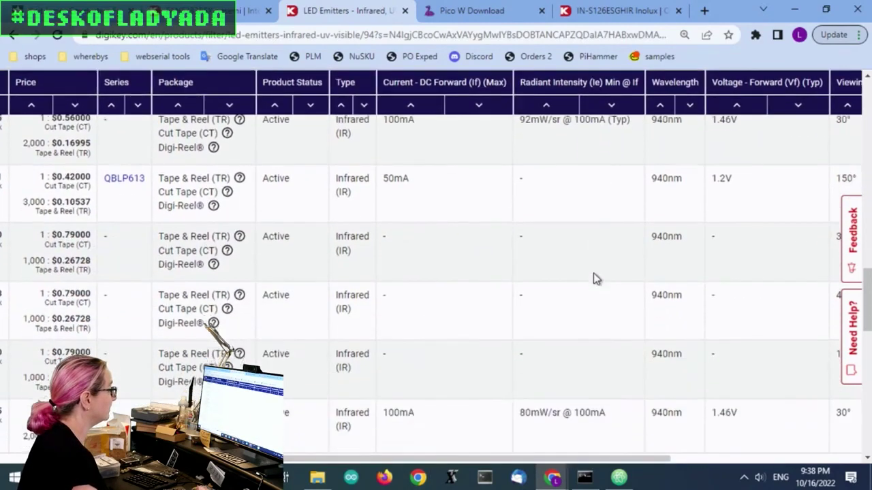
{"action": "scroll", "coordinate": [598, 298], "scroll_direction": "up", "scroll_amount": 2}
{"action": "scroll", "coordinate": [597, 298], "scroll_direction": "up", "scroll_amount": 2}
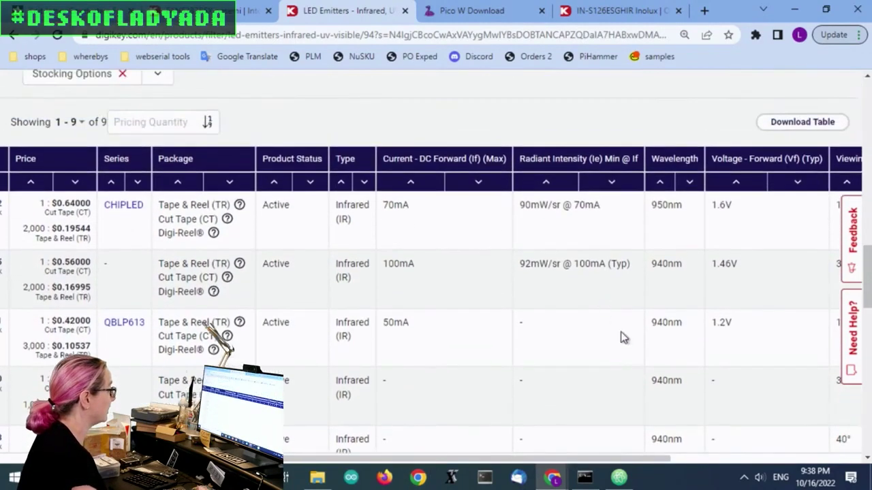
{"action": "left_click_drag", "start_coordinate": [624, 456], "coordinate": [343, 415]}
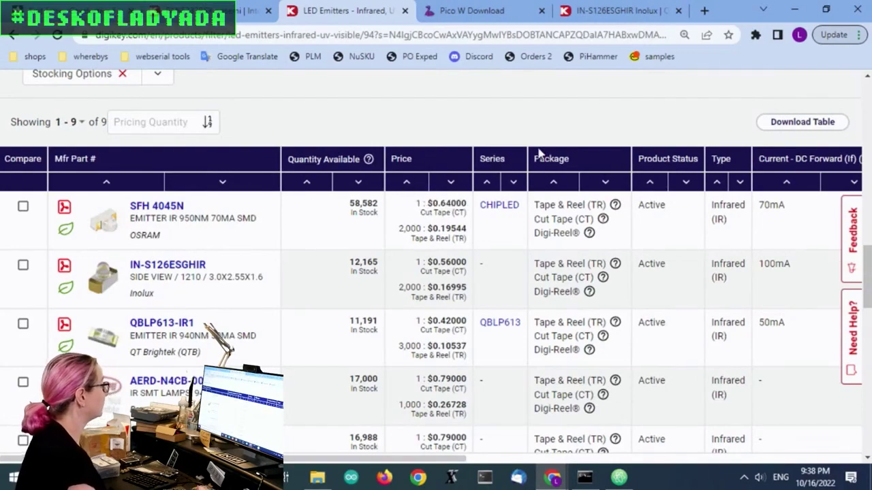
Step: Sort the right-angle emitters by ascending price and set the pricing quantity to 1000
{"action": "scroll", "coordinate": [521, 151], "scroll_direction": "down", "scroll_amount": 10}
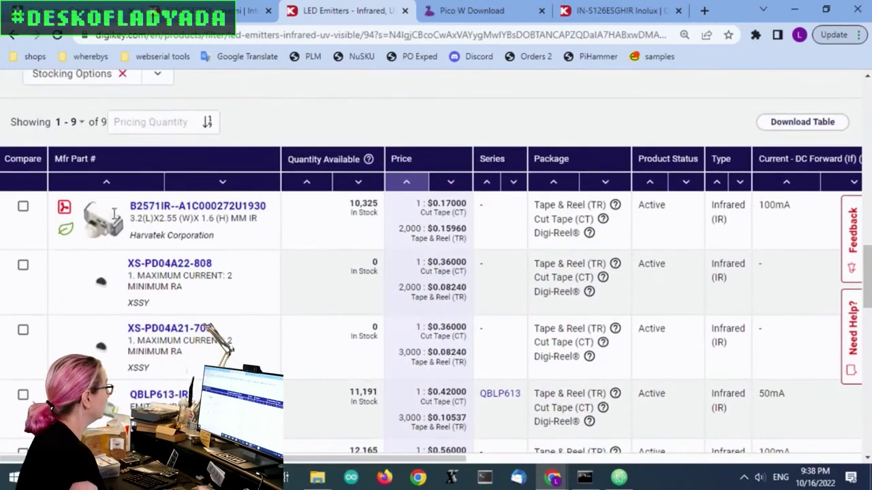
{"action": "mouse_move", "coordinate": [98, 220]}
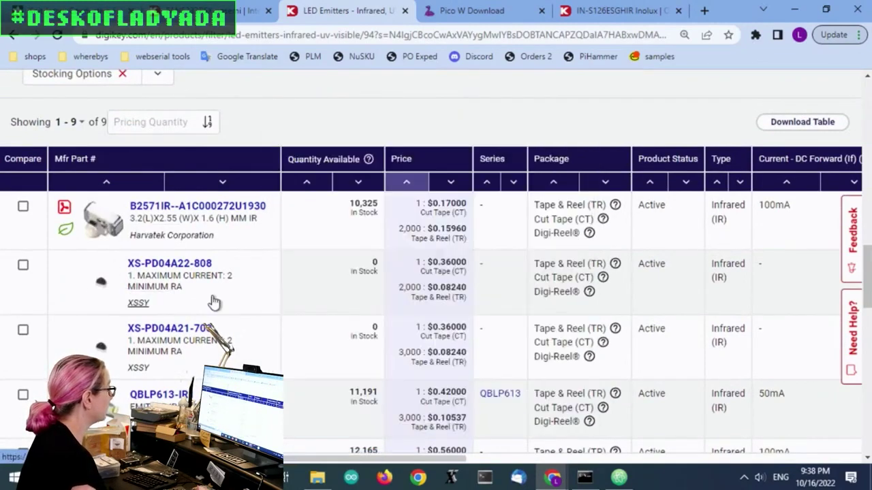
{"action": "scroll", "coordinate": [224, 146], "scroll_direction": "up", "scroll_amount": 3}
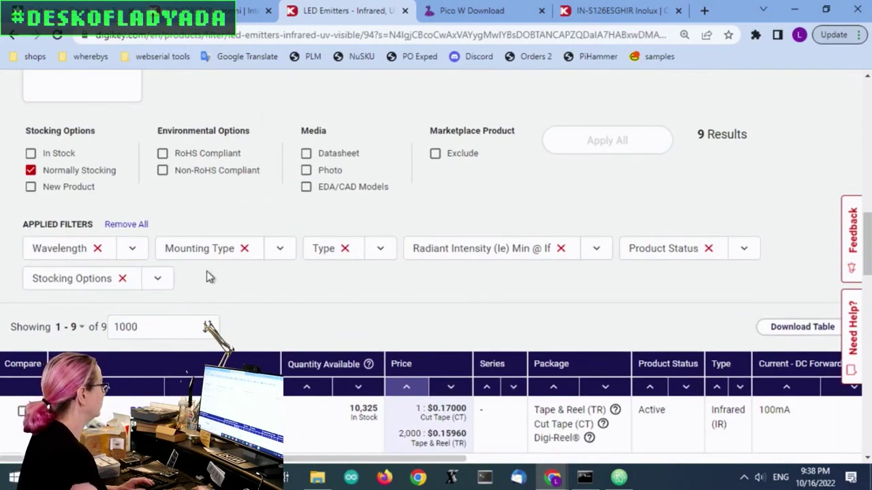
{"action": "scroll", "coordinate": [466, 275], "scroll_direction": "down", "scroll_amount": 12}
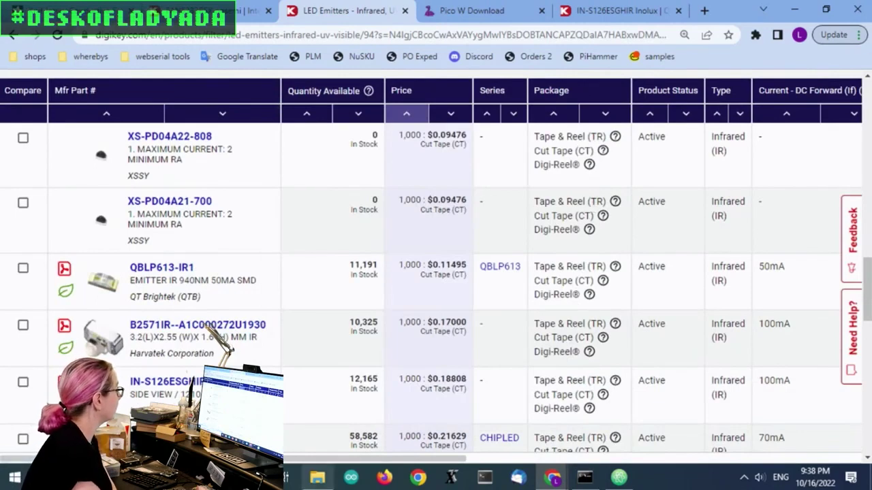
Step: Check the orientation of the listed emitters, filter them to orientations "-" and Side View, and apply the filter
{"action": "left_click_drag", "start_coordinate": [353, 459], "coordinate": [708, 458]}
{"action": "scroll", "coordinate": [670, 286], "scroll_direction": "down", "scroll_amount": 1}
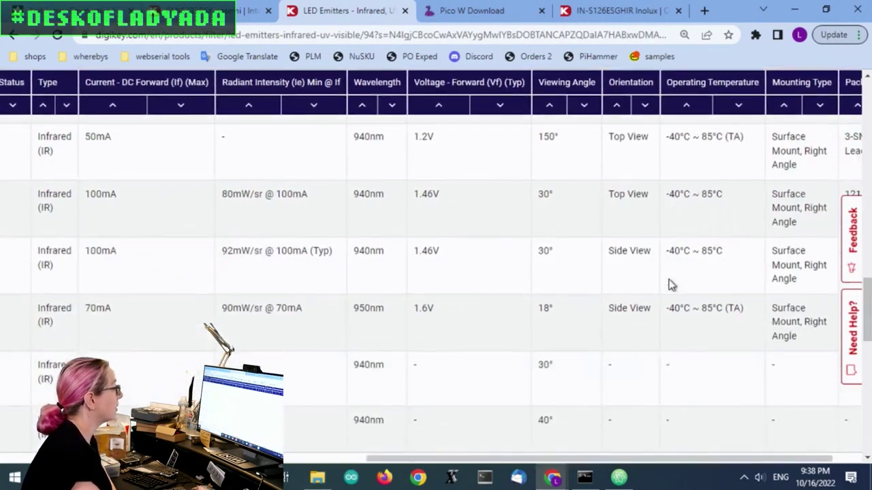
{"action": "scroll", "coordinate": [670, 284], "scroll_direction": "up", "scroll_amount": 6}
{"action": "scroll", "coordinate": [649, 235], "scroll_direction": "up", "scroll_amount": 5}
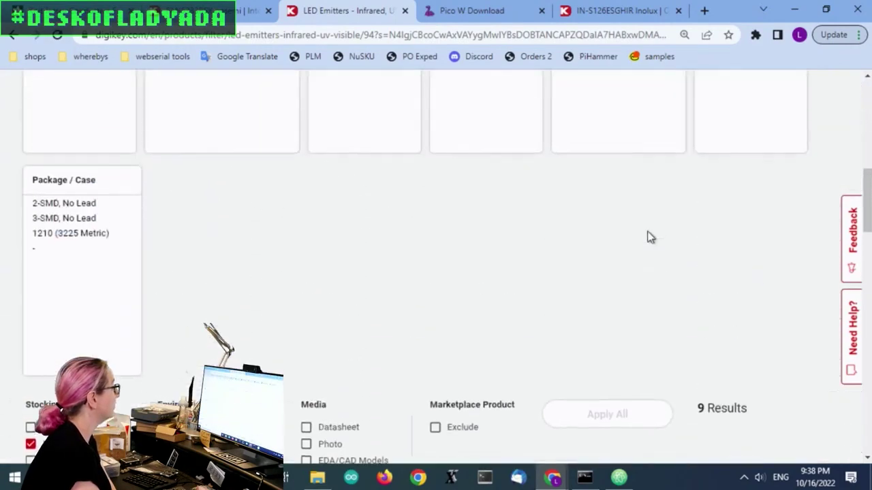
{"action": "left_click_drag", "start_coordinate": [480, 204], "coordinate": [480, 172]}
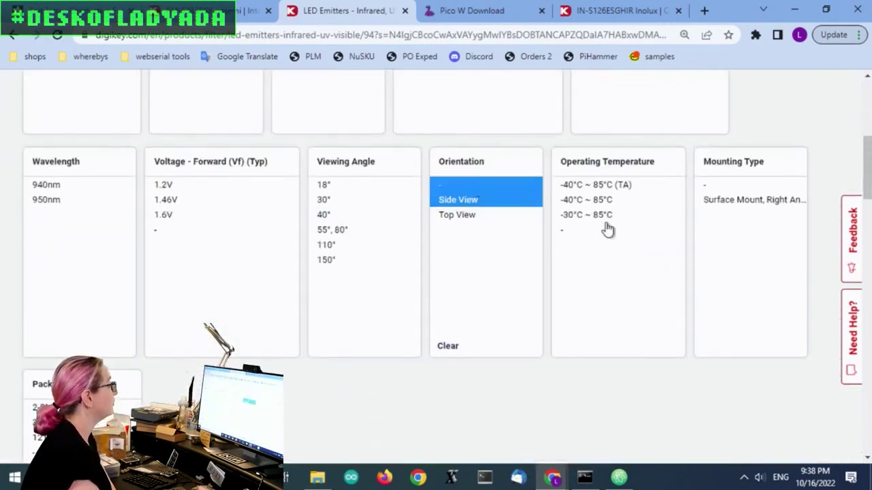
{"action": "scroll", "coordinate": [616, 252], "scroll_direction": "down", "scroll_amount": 4}
{"action": "left_click", "coordinate": [667, 350]}
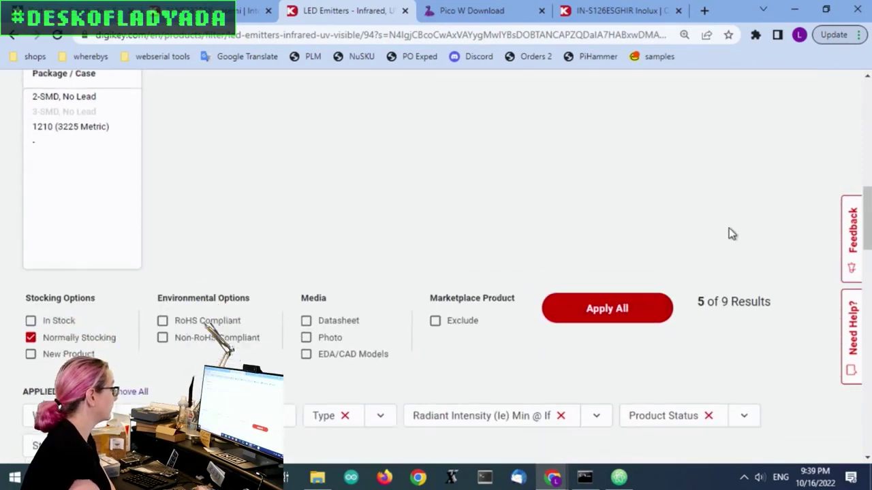
Step: Look through the photos, part numbers, stock and 1000-piece prices of the side-view emitters
{"action": "scroll", "coordinate": [461, 280], "scroll_direction": "down", "scroll_amount": 5}
{"action": "scroll", "coordinate": [409, 354], "scroll_direction": "down", "scroll_amount": 6}
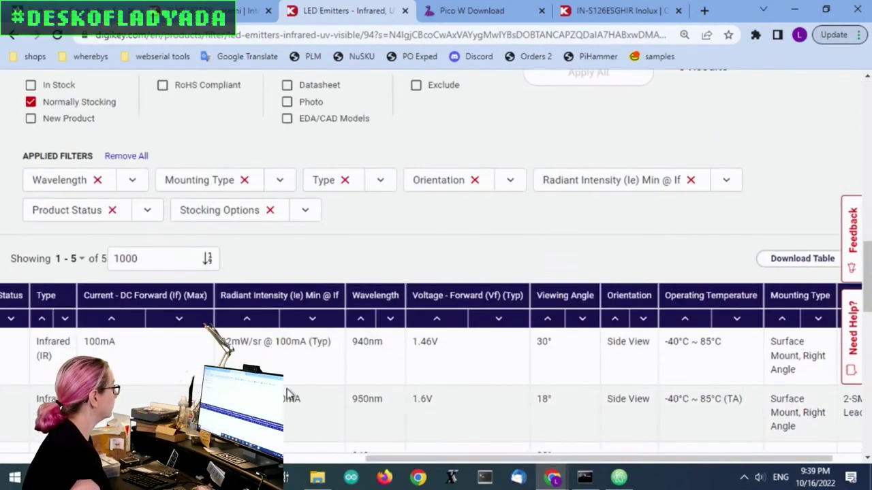
{"action": "left_click_drag", "start_coordinate": [314, 399], "coordinate": [1, 399]}
{"action": "left_click", "coordinate": [190, 313]}
{"action": "scroll", "coordinate": [190, 314], "scroll_direction": "down", "scroll_amount": 1}
{"action": "mouse_move", "coordinate": [59, 293]}
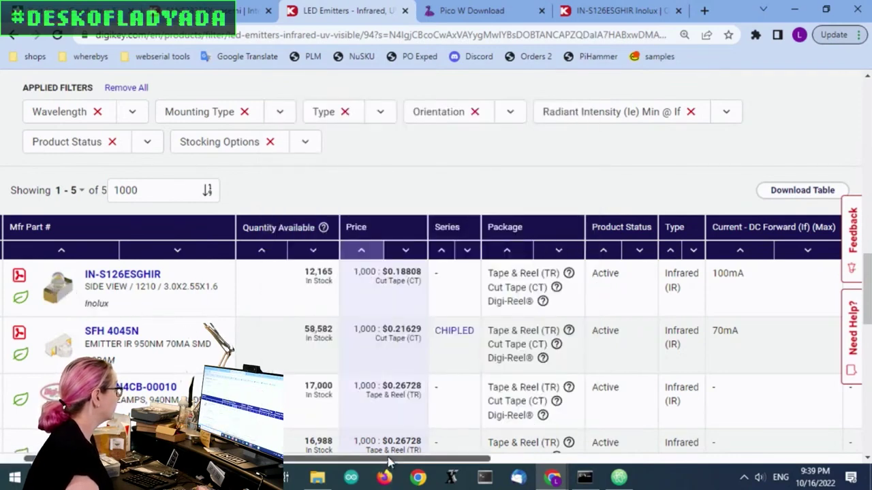
{"action": "left_click_drag", "start_coordinate": [392, 460], "coordinate": [301, 436]}
{"action": "scroll", "coordinate": [327, 322], "scroll_direction": "down", "scroll_amount": 1}
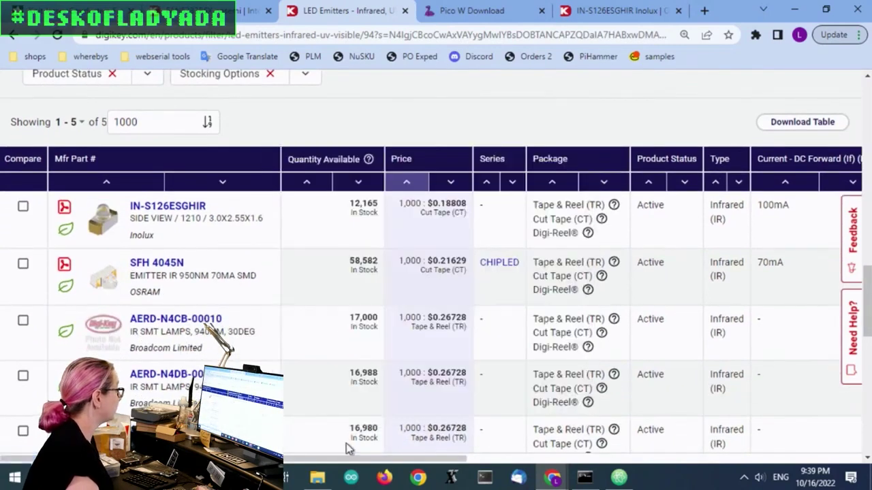
Step: Compare the IN-S126ESGHIR's maximum forward current and minimum radiant intensity with those of the other side-view emitters
{"action": "left_click_drag", "start_coordinate": [346, 459], "coordinate": [312, 458]}
{"action": "scroll", "coordinate": [492, 443], "scroll_direction": "right", "scroll_amount": 6}
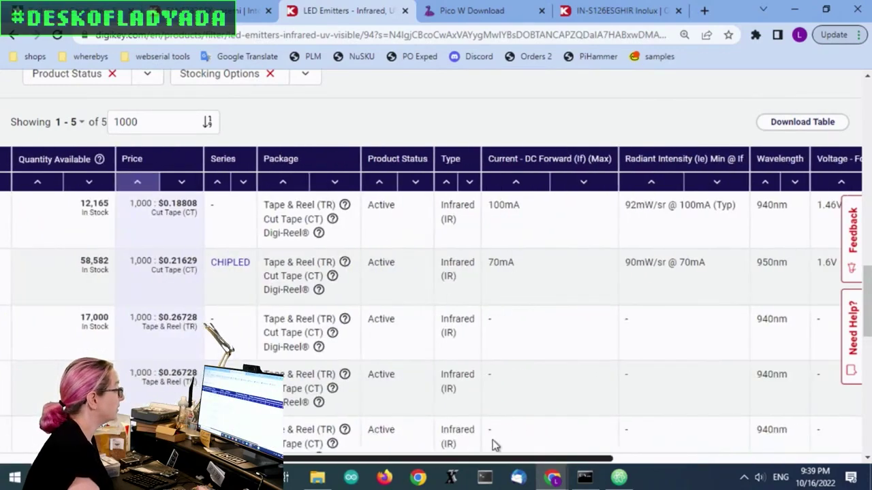
{"action": "left_click_drag", "start_coordinate": [355, 211], "coordinate": [416, 212]}
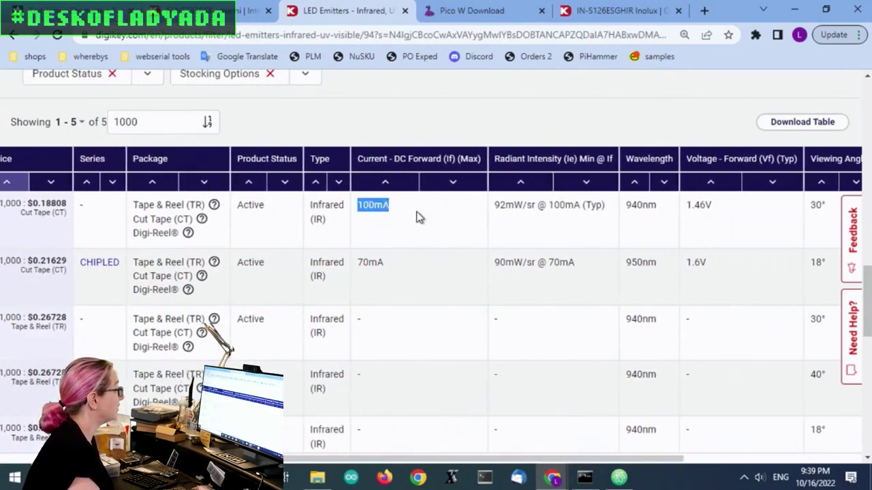
{"action": "left_click_drag", "start_coordinate": [495, 205], "coordinate": [612, 211]}
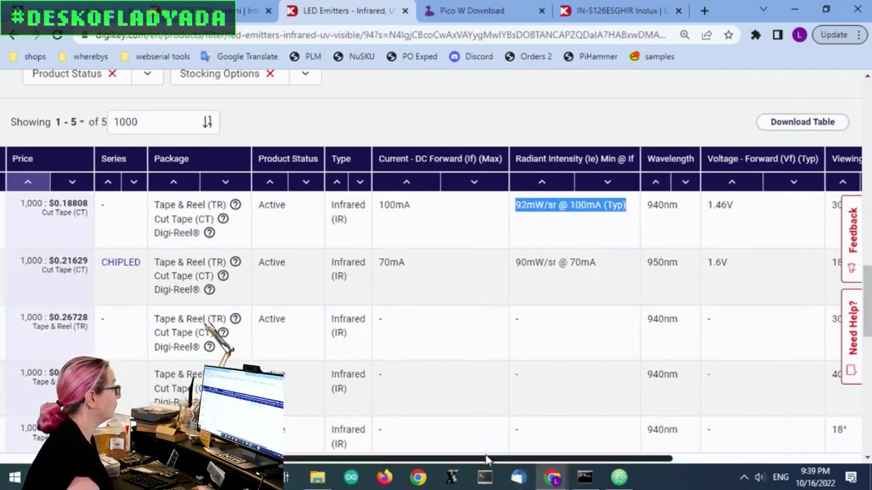
Step: Open the IN-S126ESGHIR datasheet from the results and read the features and description on its first page
{"action": "scroll", "coordinate": [436, 447], "scroll_direction": "left", "scroll_amount": 10}
{"action": "left_click", "coordinate": [58, 203]}
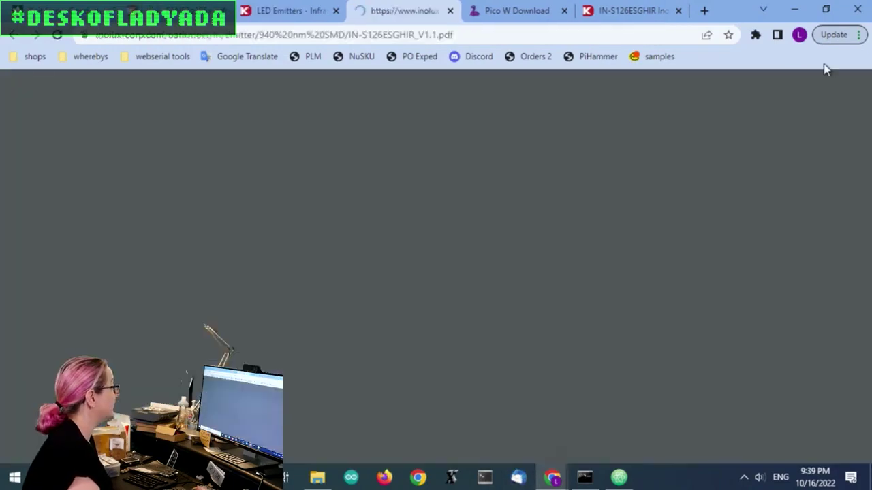
{"action": "scroll", "coordinate": [708, 198], "scroll_direction": "down", "scroll_amount": 2}
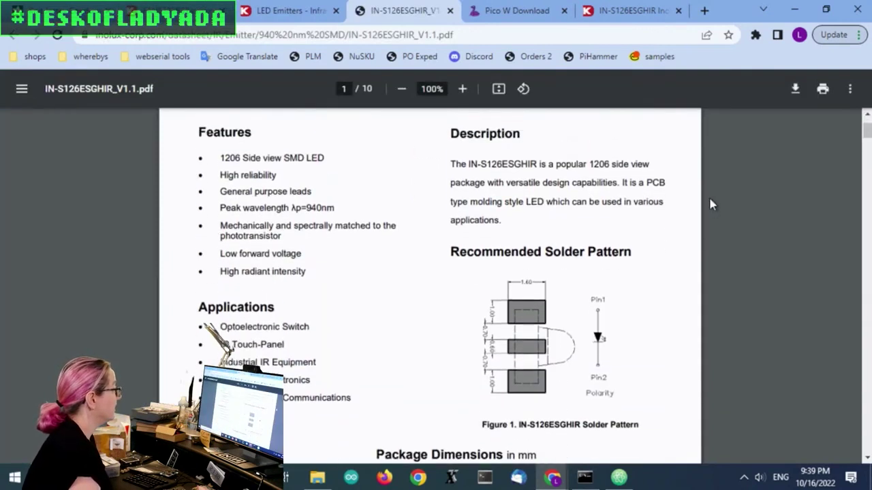
{"action": "scroll", "coordinate": [709, 201], "scroll_direction": "up", "scroll_amount": 1}
{"action": "left_click_drag", "start_coordinate": [451, 195], "coordinate": [664, 207]}
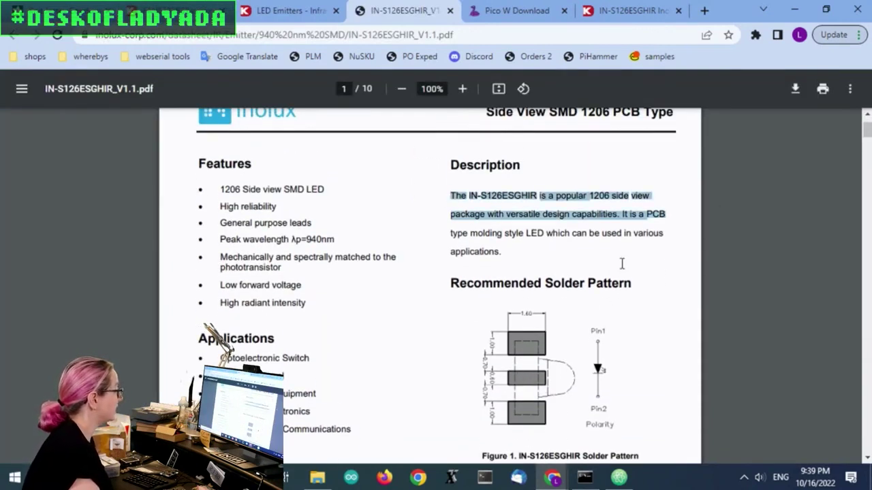
{"action": "left_click", "coordinate": [422, 169]}
Step: Check the datasheet's package dimensions, absolute maximum ratings and electrical characteristics, including forward current, peak wavelength and radiant intensity
{"action": "scroll", "coordinate": [409, 186], "scroll_direction": "down", "scroll_amount": 15}
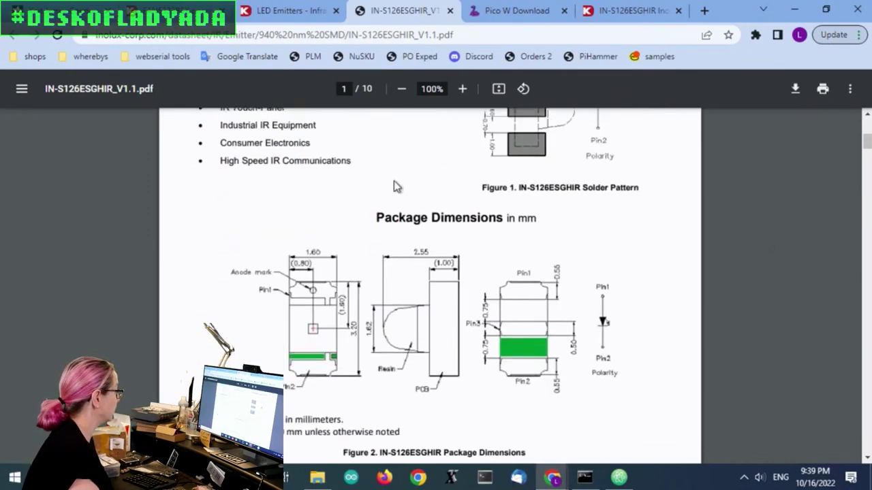
{"action": "scroll", "coordinate": [783, 248], "scroll_direction": "up", "scroll_amount": 3}
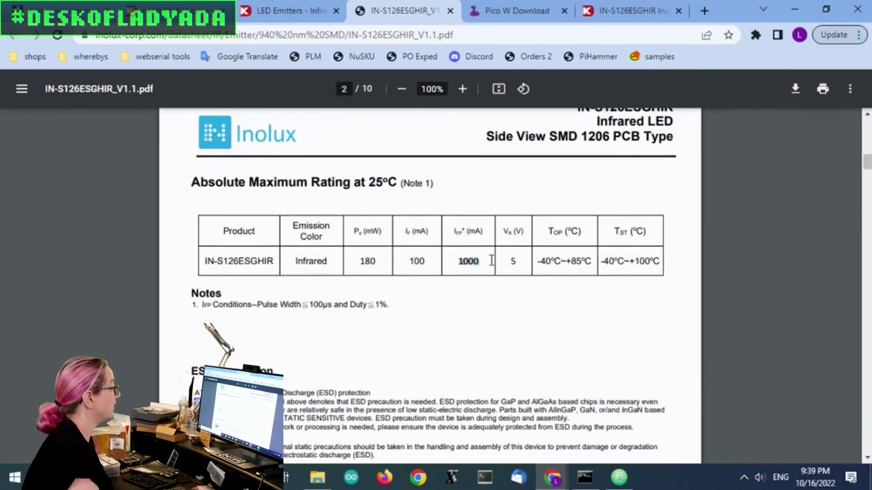
{"action": "scroll", "coordinate": [770, 250], "scroll_direction": "down", "scroll_amount": 7}
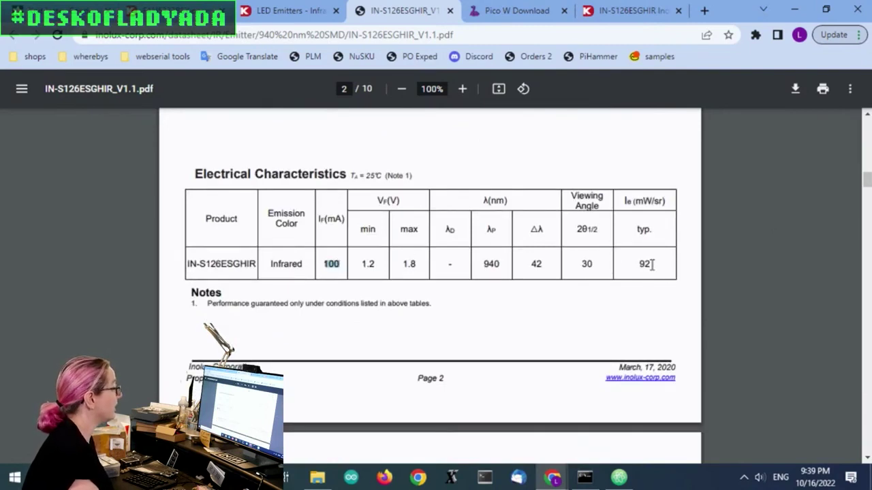
{"action": "double_click", "coordinate": [490, 263]}
{"action": "left_click", "coordinate": [647, 269]}
Step: Skim the rest of the datasheet, covering the characteristic curves, ordering information, part-number breakdown and reel packaging
{"action": "scroll", "coordinate": [738, 249], "scroll_direction": "down", "scroll_amount": 10}
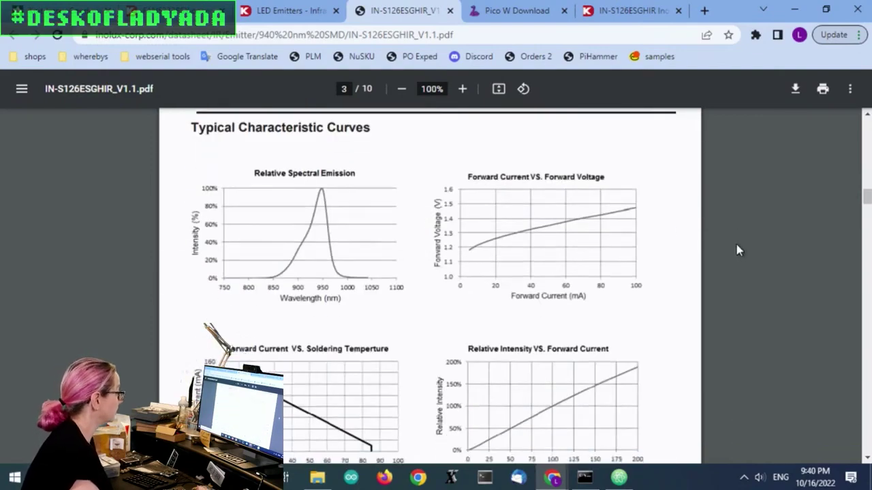
{"action": "scroll", "coordinate": [736, 251], "scroll_direction": "down", "scroll_amount": 10}
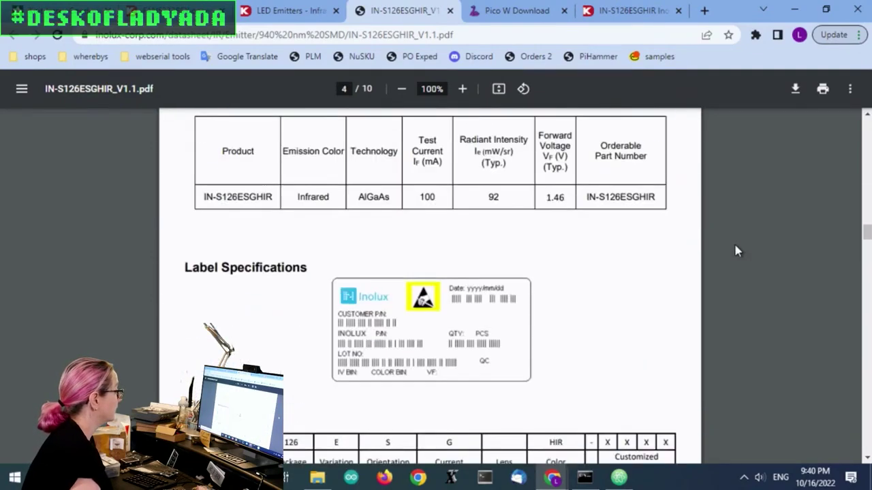
{"action": "scroll", "coordinate": [734, 245], "scroll_direction": "down", "scroll_amount": 3}
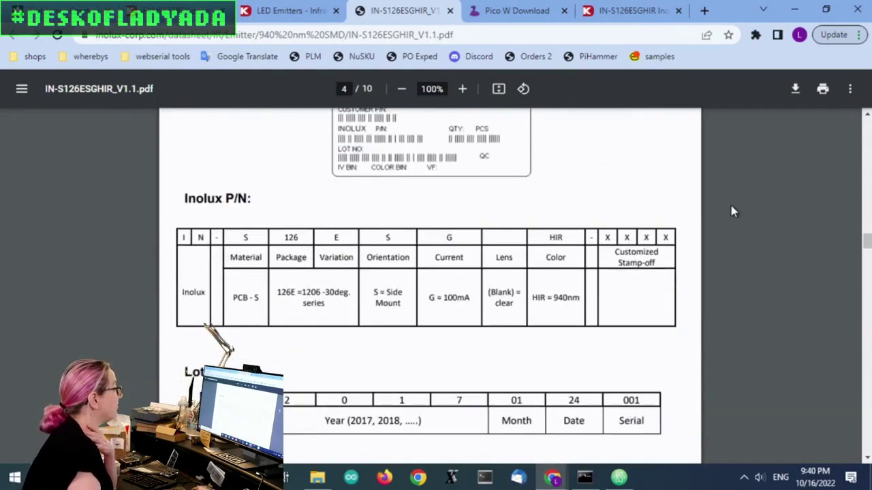
{"action": "scroll", "coordinate": [734, 217], "scroll_direction": "down", "scroll_amount": 10}
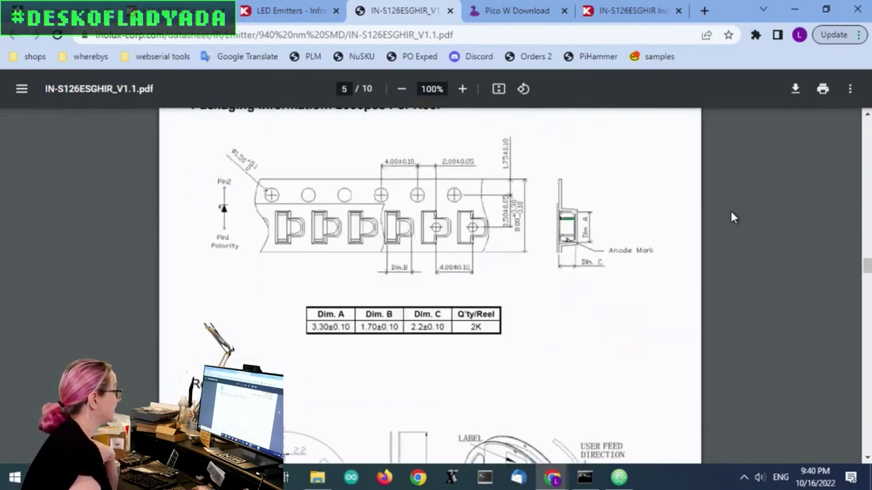
{"action": "scroll", "coordinate": [734, 218], "scroll_direction": "down", "scroll_amount": 10}
{"action": "scroll", "coordinate": [734, 218], "scroll_direction": "up", "scroll_amount": 3}
{"action": "scroll", "coordinate": [733, 218], "scroll_direction": "down", "scroll_amount": 7}
{"action": "scroll", "coordinate": [734, 218], "scroll_direction": "down", "scroll_amount": 6}
{"action": "scroll", "coordinate": [734, 218], "scroll_direction": "up", "scroll_amount": 4}
{"action": "scroll", "coordinate": [733, 218], "scroll_direction": "down", "scroll_amount": 10}
{"action": "scroll", "coordinate": [734, 217], "scroll_direction": "down", "scroll_amount": 8}
{"action": "scroll", "coordinate": [733, 218], "scroll_direction": "up", "scroll_amount": 20}
{"action": "scroll", "coordinate": [429, 286], "scroll_direction": "up", "scroll_amount": 6}
{"action": "scroll", "coordinate": [429, 286], "scroll_direction": "down", "scroll_amount": 5}
{"action": "scroll", "coordinate": [429, 286], "scroll_direction": "up", "scroll_amount": 8}
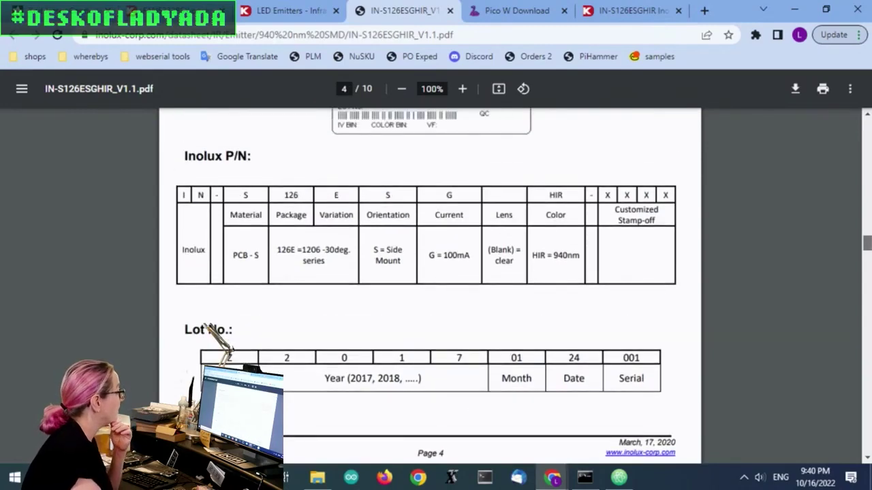
Step: Examine the typical characteristic curves, especially relative intensity versus forward current, and the radiation patterns on page 3
{"action": "scroll", "coordinate": [429, 286], "scroll_direction": "up", "scroll_amount": 10}
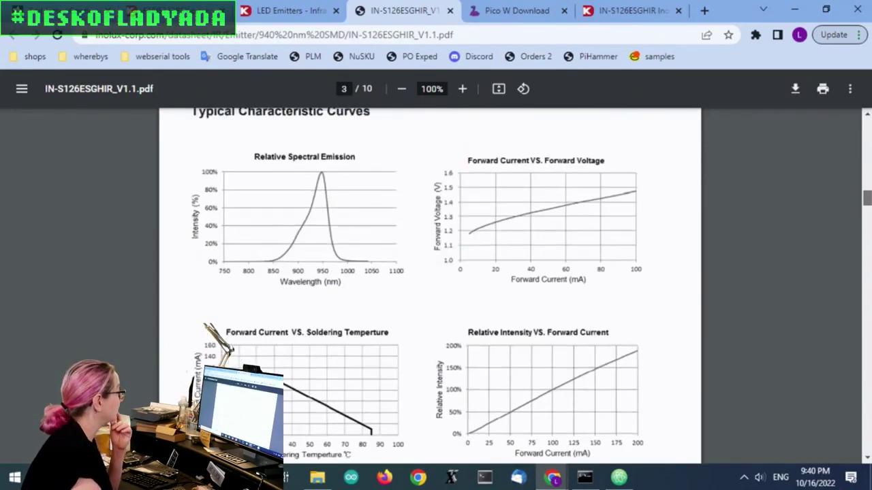
{"action": "scroll", "coordinate": [658, 363], "scroll_direction": "down", "scroll_amount": 1}
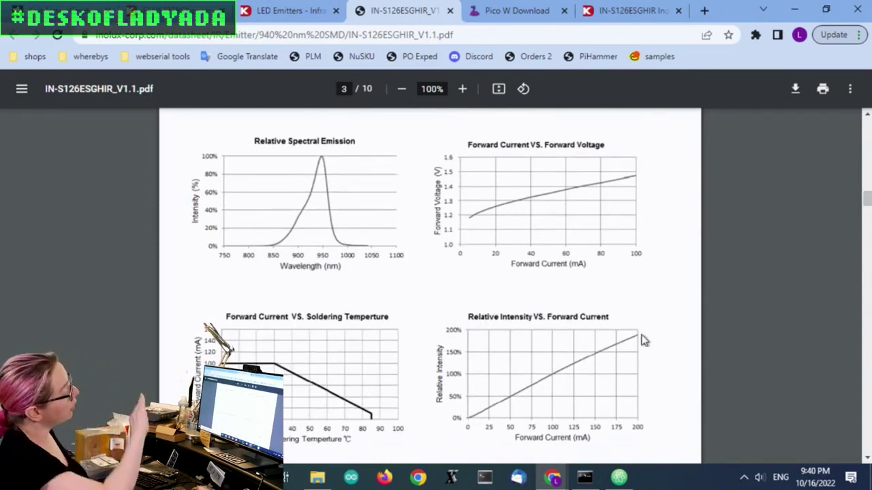
{"action": "scroll", "coordinate": [647, 297], "scroll_direction": "down", "scroll_amount": 2}
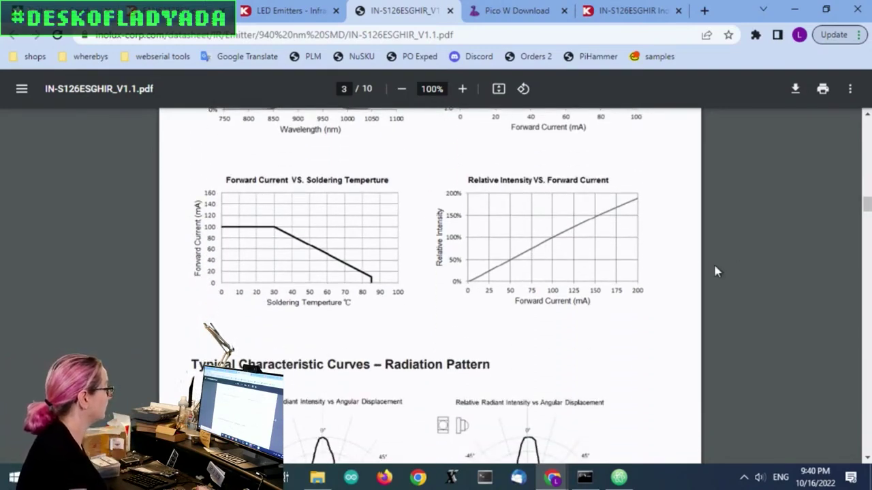
{"action": "scroll", "coordinate": [713, 265], "scroll_direction": "down", "scroll_amount": 2}
{"action": "scroll", "coordinate": [867, 216], "scroll_direction": "down", "scroll_amount": 1}
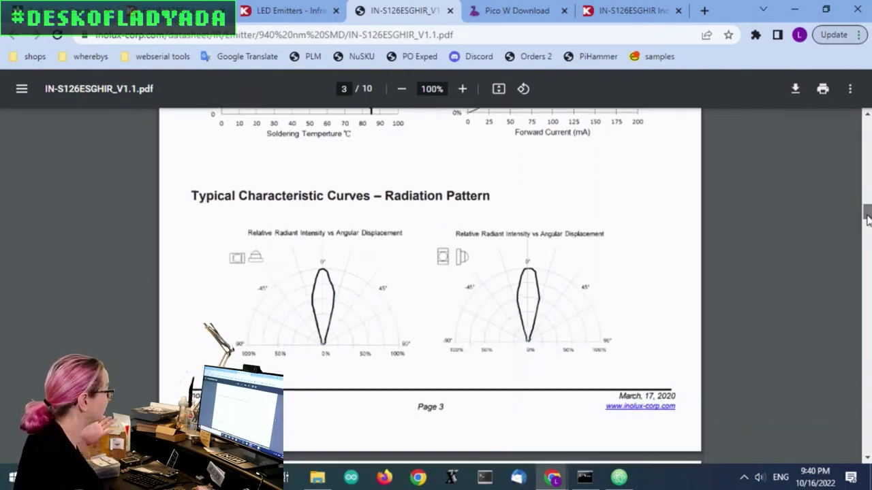
Step: Recheck the ratings on page 2 and highlight the note on pulse width and duty conditions for the peak forward current
{"action": "left_click_drag", "start_coordinate": [868, 216], "coordinate": [868, 173]}
{"action": "scroll", "coordinate": [430, 286], "scroll_direction": "down", "scroll_amount": 2}
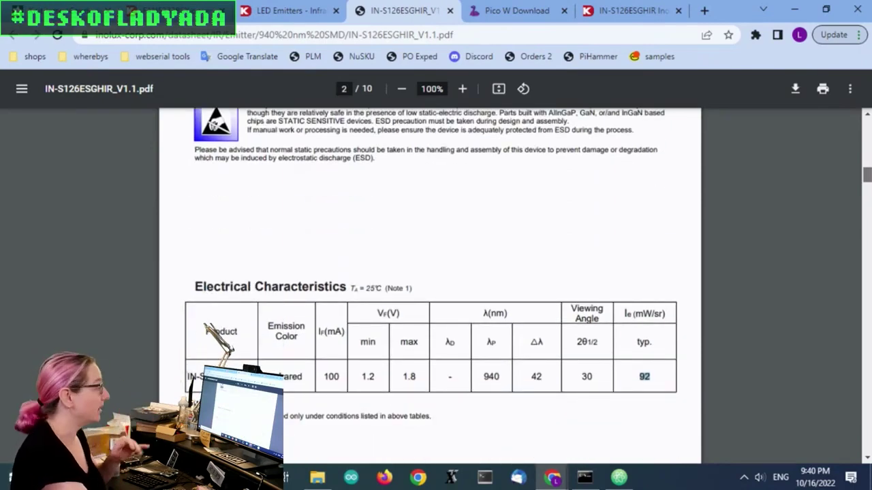
{"action": "scroll", "coordinate": [431, 282], "scroll_direction": "up", "scroll_amount": 3}
{"action": "scroll", "coordinate": [430, 283], "scroll_direction": "up", "scroll_amount": 1}
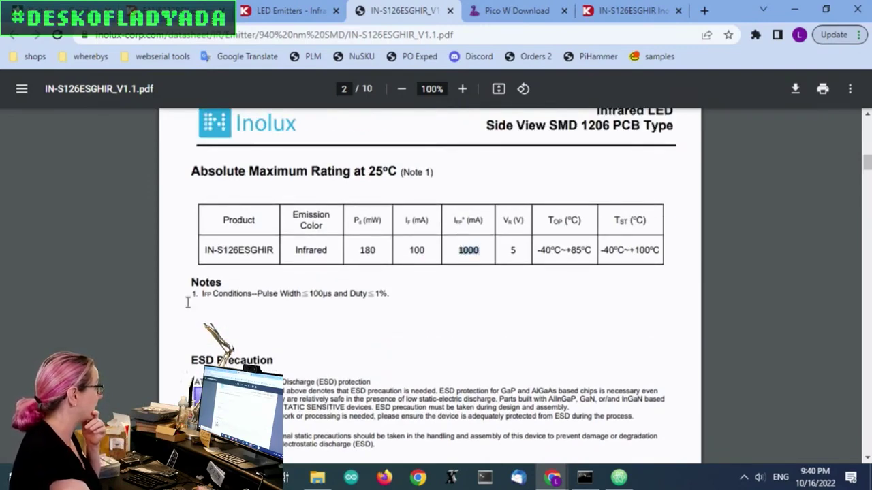
{"action": "left_click_drag", "start_coordinate": [386, 292], "coordinate": [202, 293]}
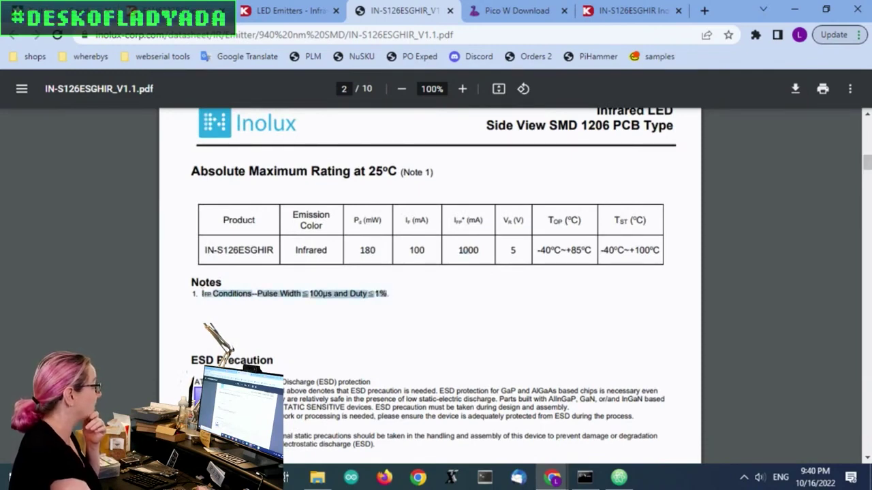
Step: Review the recommended solder pattern and the listed applications on the datasheet's first page
{"action": "left_click_drag", "start_coordinate": [867, 162], "coordinate": [867, 130]}
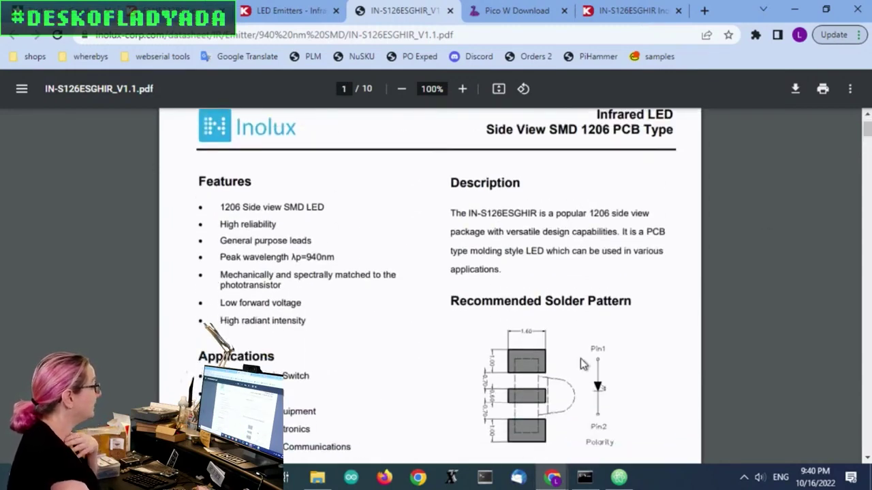
{"action": "scroll", "coordinate": [528, 321], "scroll_direction": "down", "scroll_amount": 1}
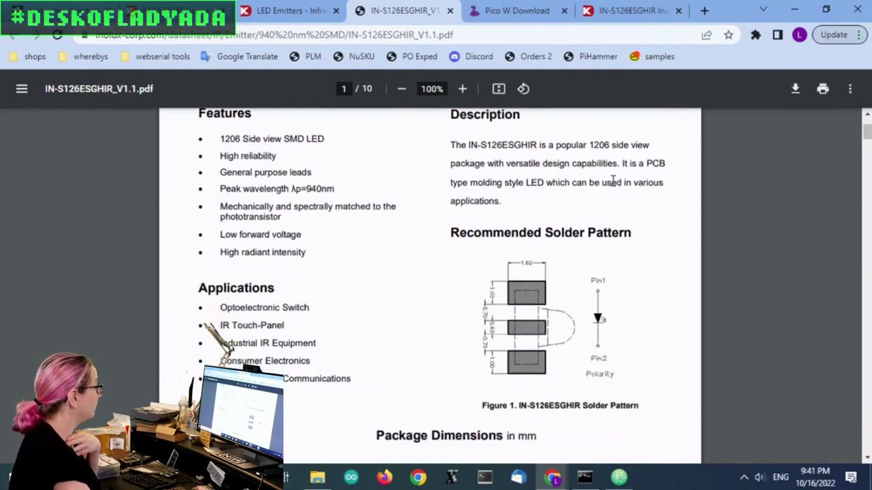
{"action": "scroll", "coordinate": [612, 183], "scroll_direction": "down", "scroll_amount": 1}
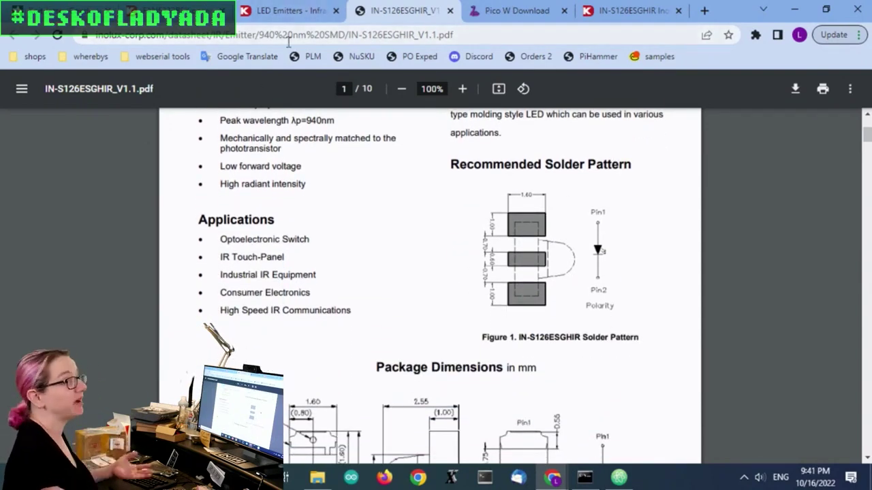
Step: Open the IN-S126ESGHIR product page from the filtered emitter results and show its standard pricing
{"action": "left_click", "coordinate": [281, 10]}
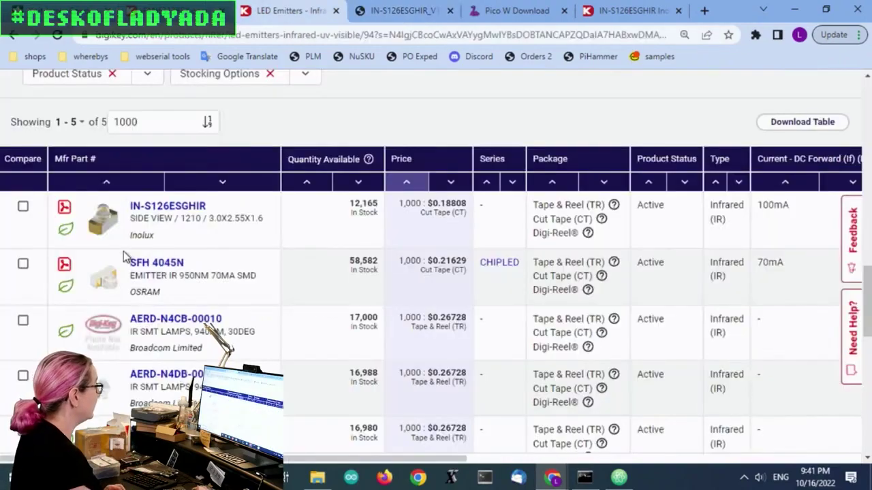
{"action": "left_click", "coordinate": [167, 205]}
{"action": "scroll", "coordinate": [695, 177], "scroll_direction": "down", "scroll_amount": 1}
{"action": "scroll", "coordinate": [729, 368], "scroll_direction": "down", "scroll_amount": 2}
{"action": "left_click", "coordinate": [729, 294]}
Step: Check the IN-S126ESGHIR's cut tape and tape-and-reel price breaks, product attributes and stock
{"action": "scroll", "coordinate": [749, 273], "scroll_direction": "down", "scroll_amount": 2}
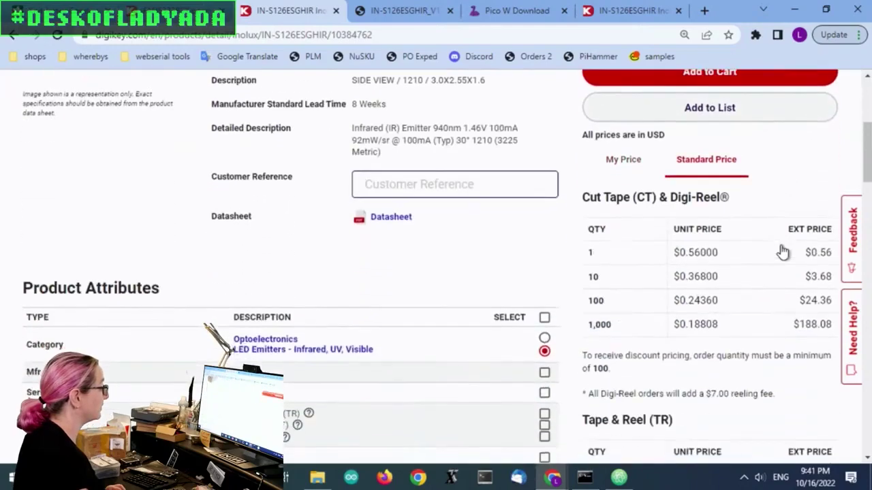
{"action": "scroll", "coordinate": [781, 252], "scroll_direction": "down", "scroll_amount": 4}
{"action": "scroll", "coordinate": [657, 230], "scroll_direction": "up", "scroll_amount": 10}
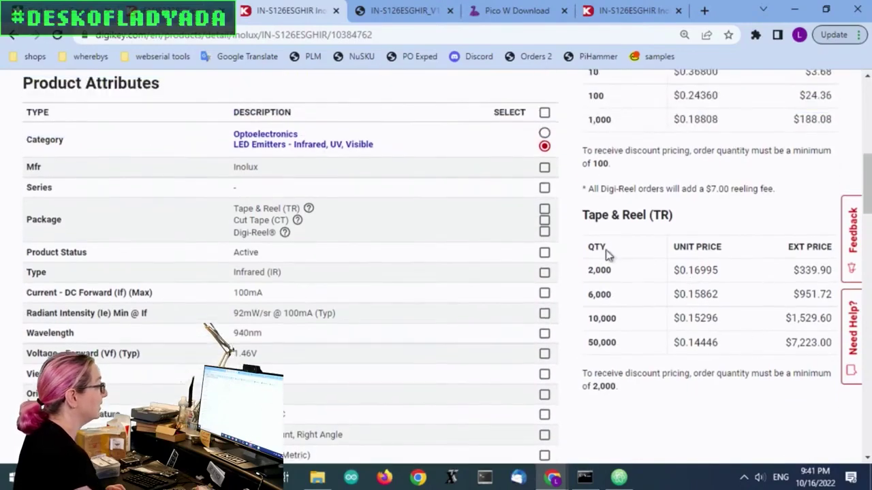
{"action": "scroll", "coordinate": [668, 264], "scroll_direction": "down", "scroll_amount": 1}
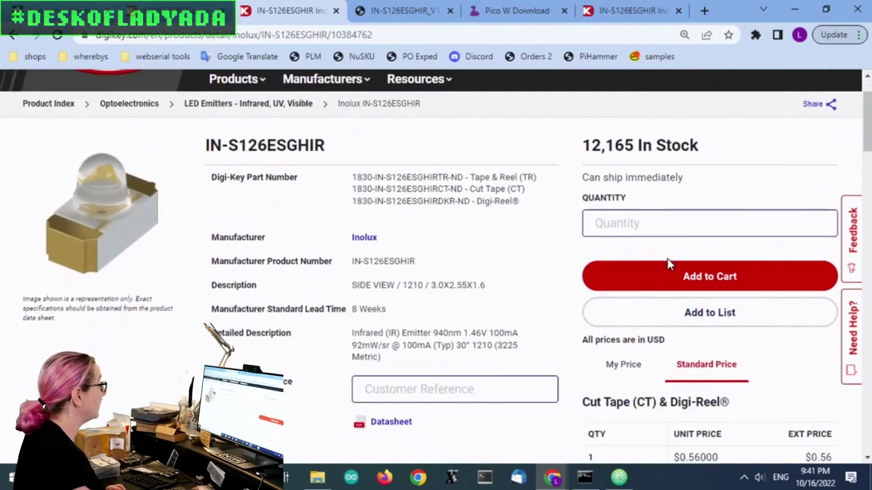